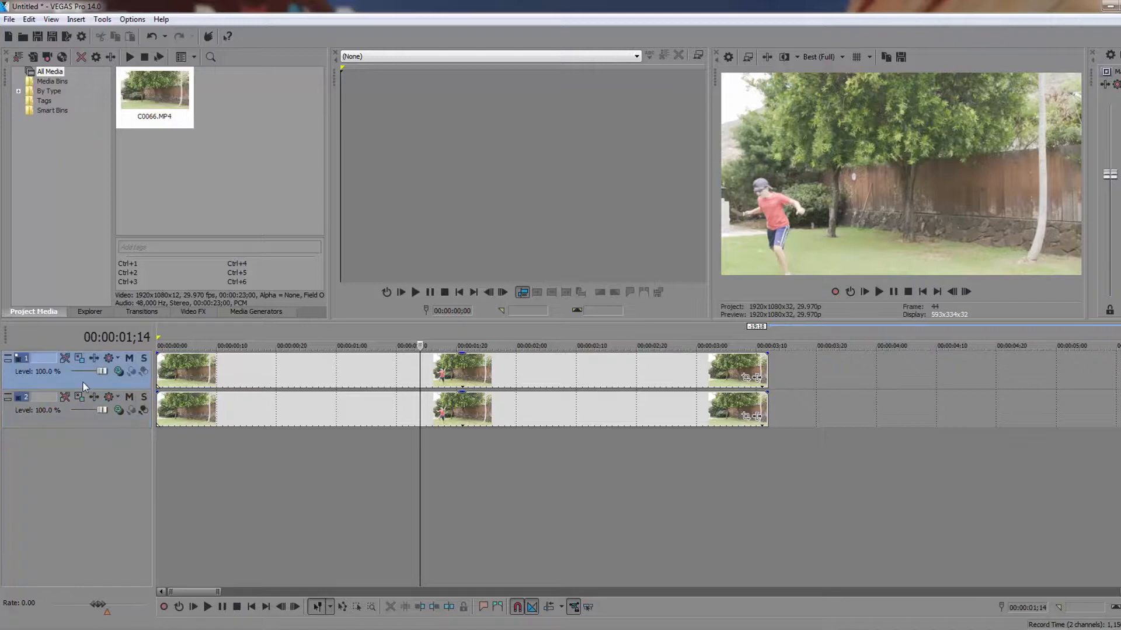
- Select the clip on the upper video track and split it at 00:00:00;23, where the running boy is fully in frame
{"action": "left_click", "coordinate": [160, 440]}
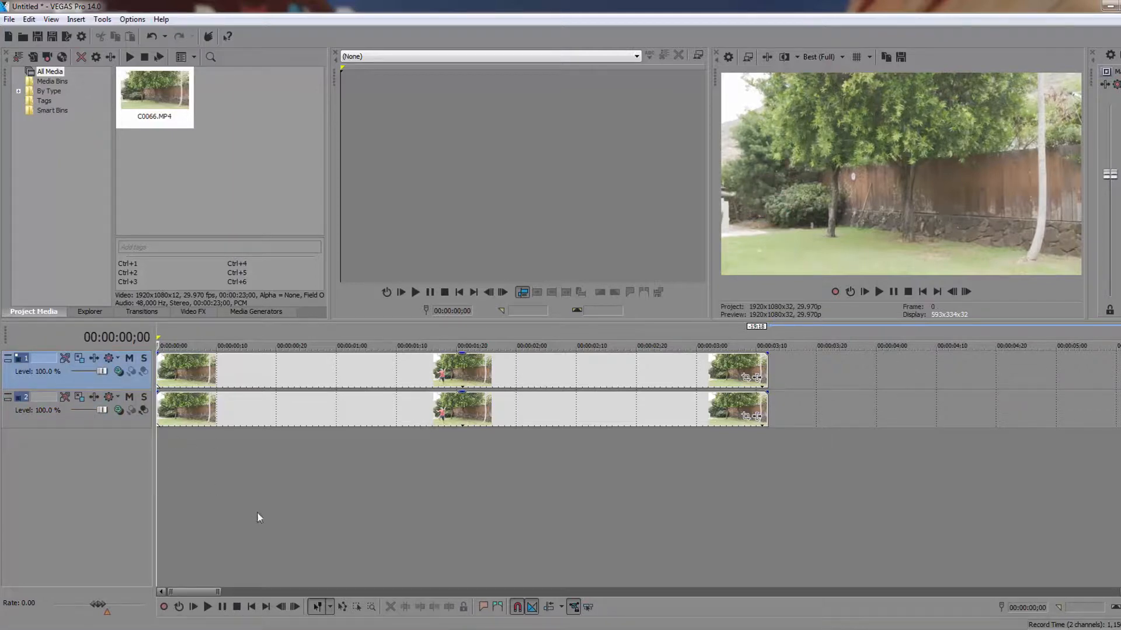
{"action": "key", "text": "space"}
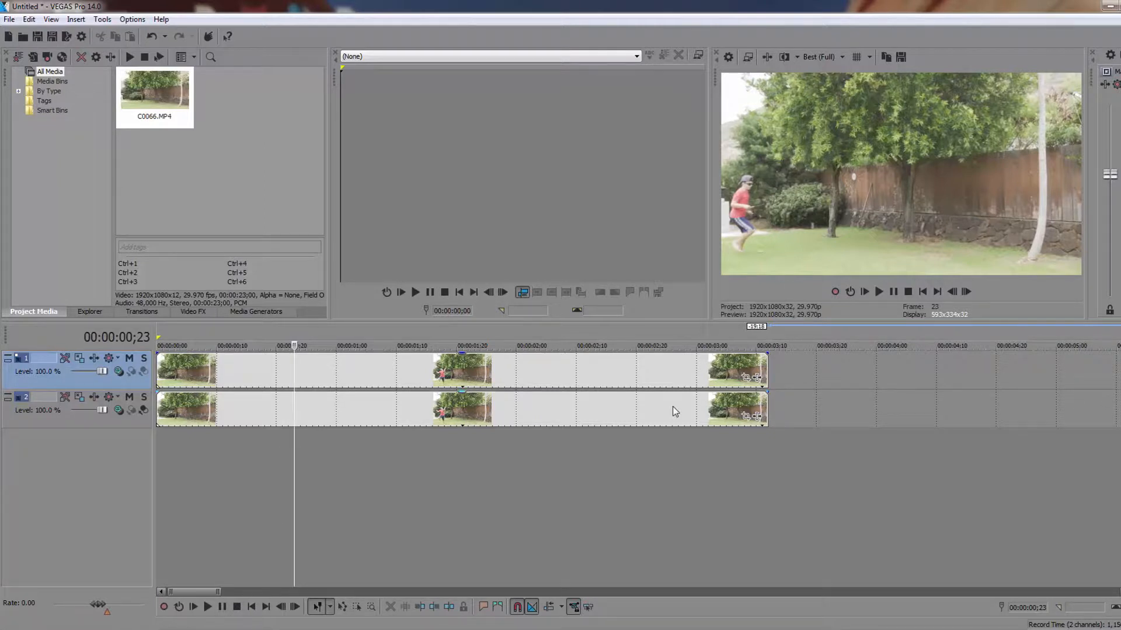
{"action": "left_click", "coordinate": [296, 379]}
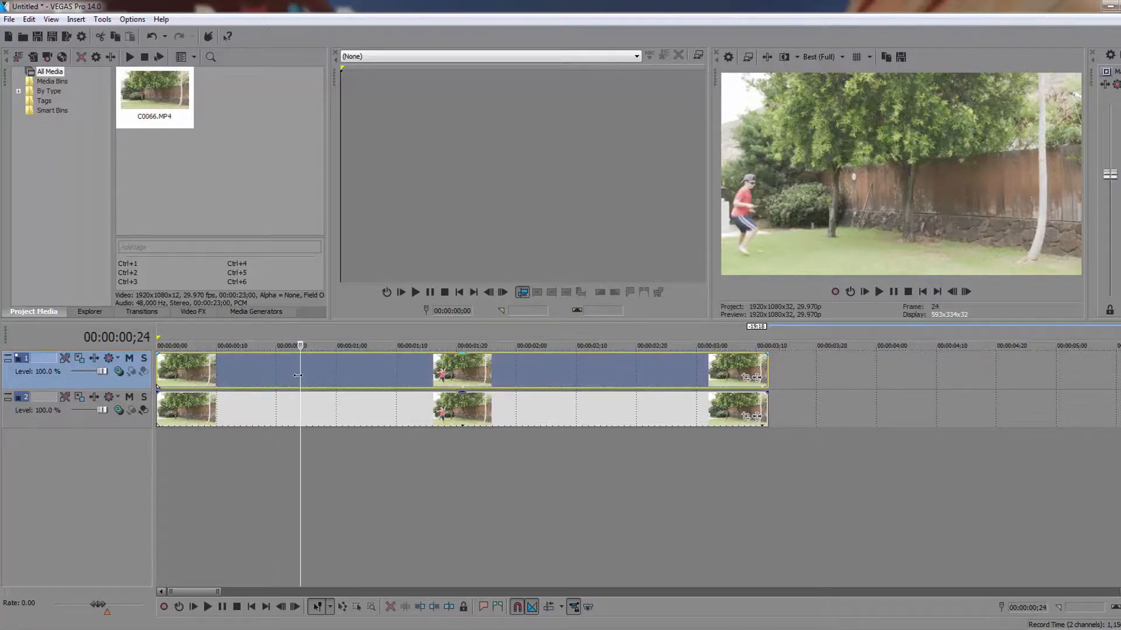
{"action": "key", "text": "Left"}
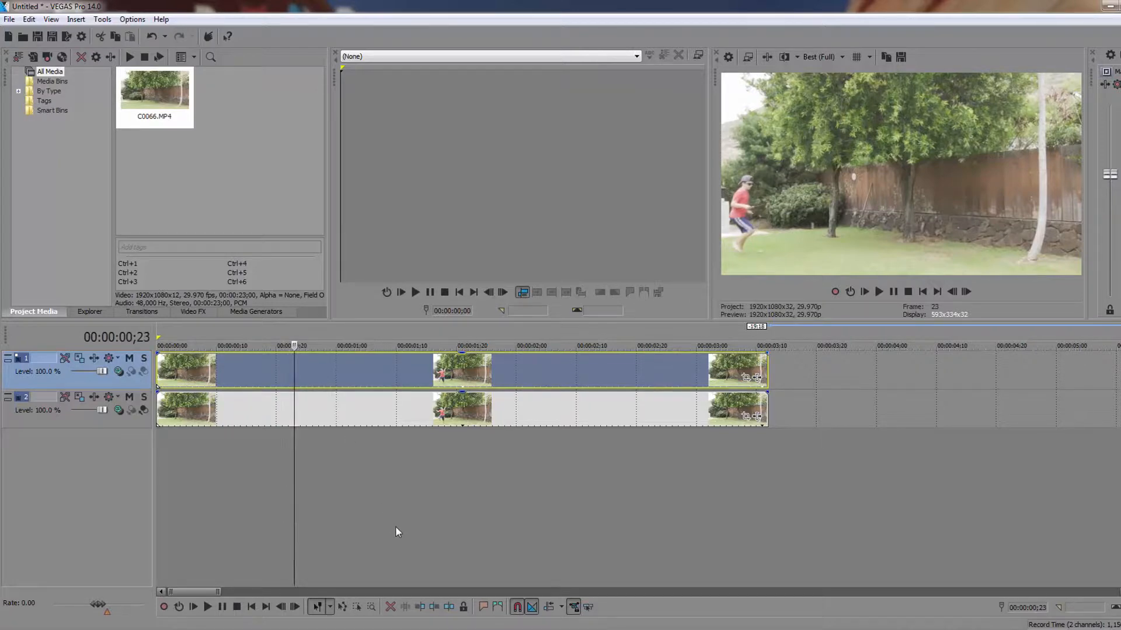
{"action": "key", "text": "s"}
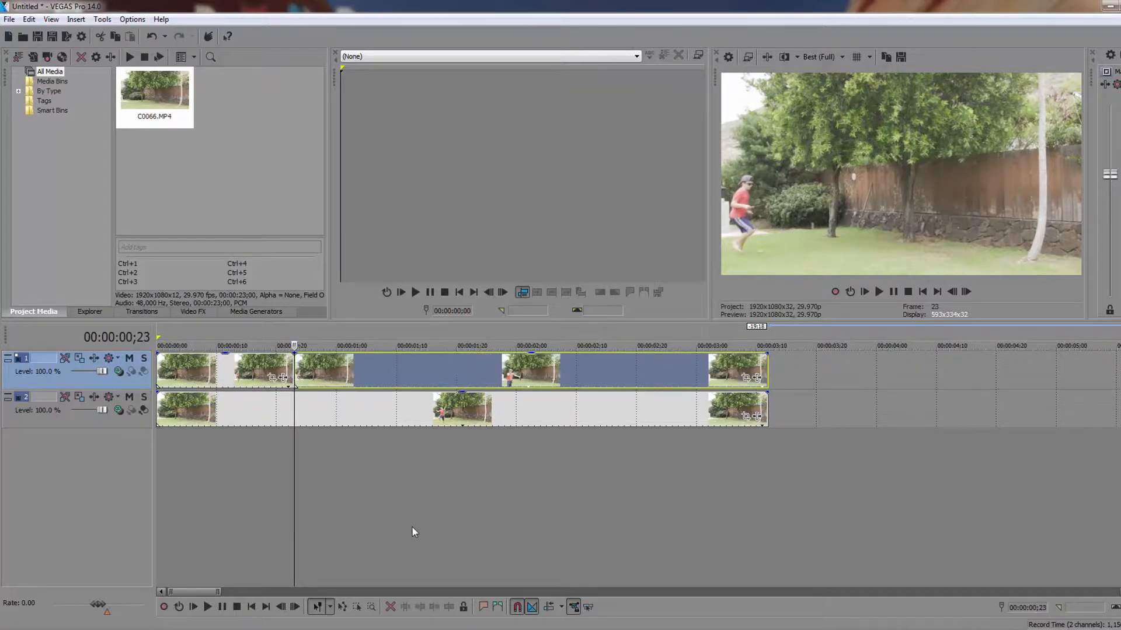
- Save a snapshot of the previewed frame as Image23.png and place a marker at 00:00:00;23
{"action": "left_click", "coordinate": [901, 57]}
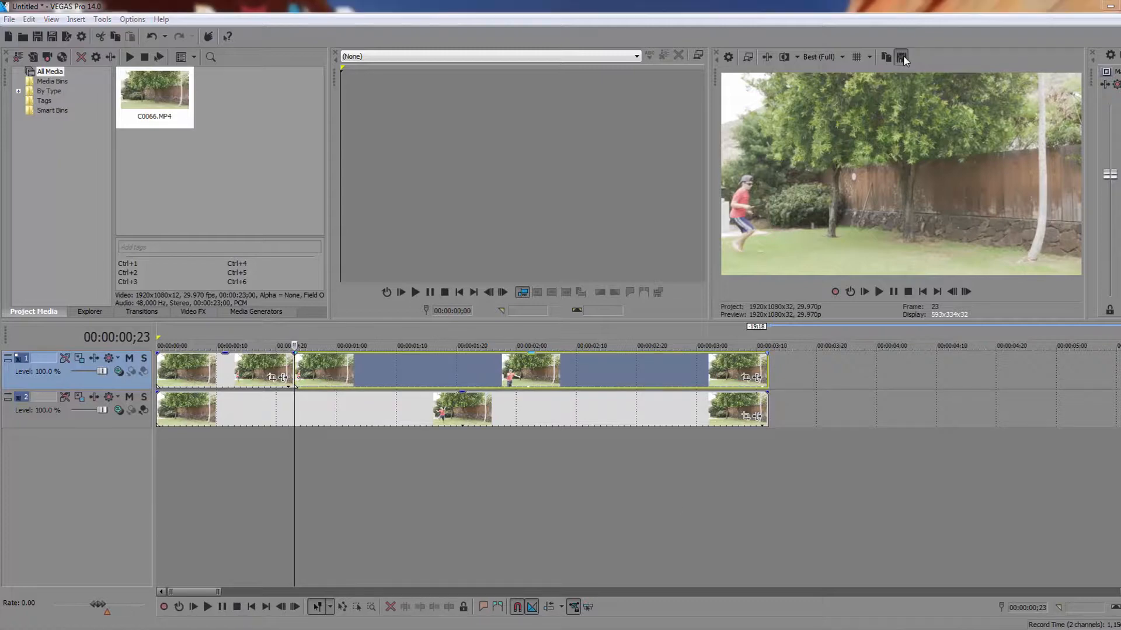
{"action": "left_click", "coordinate": [724, 376]}
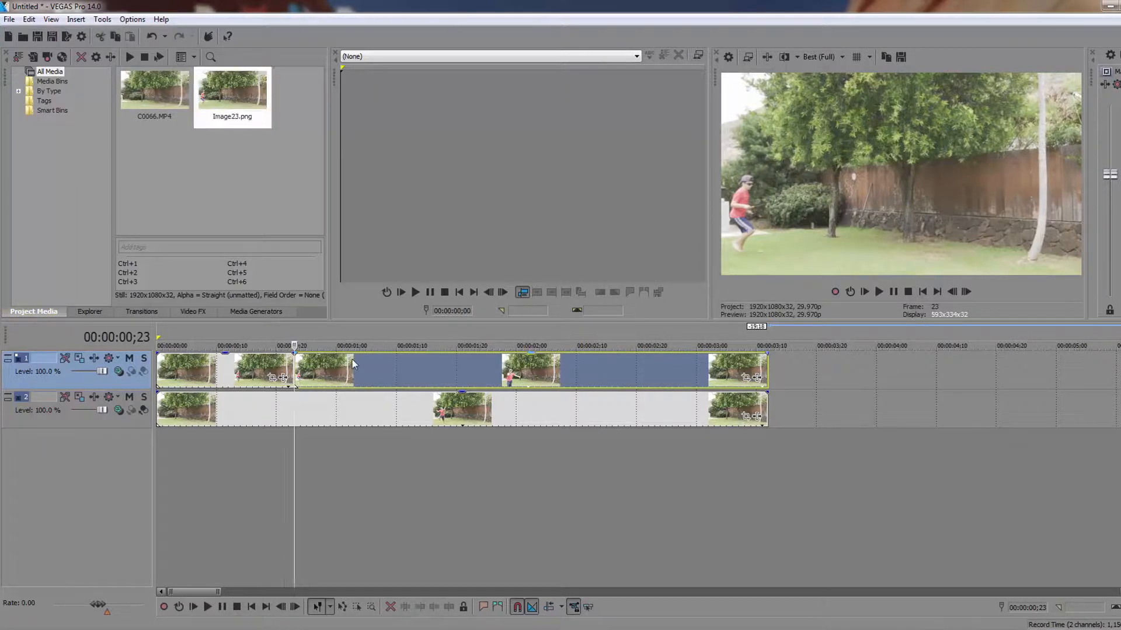
{"action": "key", "text": "m"}
{"action": "key", "text": "Return"}
- Delete the part of the upper track's clip that follows the split
{"action": "left_click", "coordinate": [581, 377]}
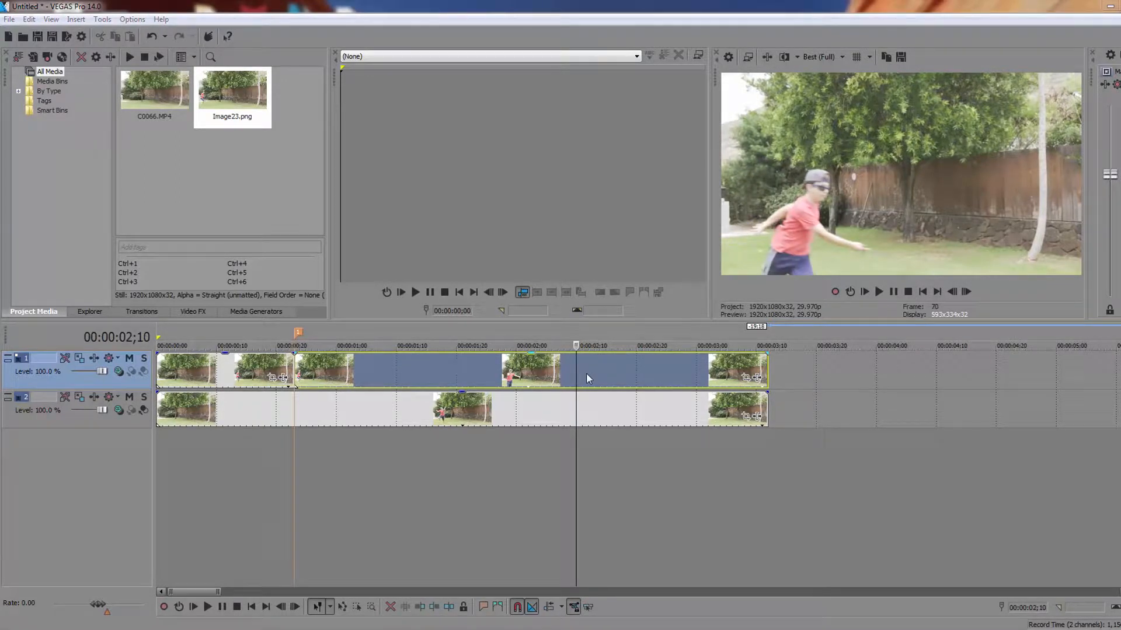
{"action": "left_click", "coordinate": [420, 372]}
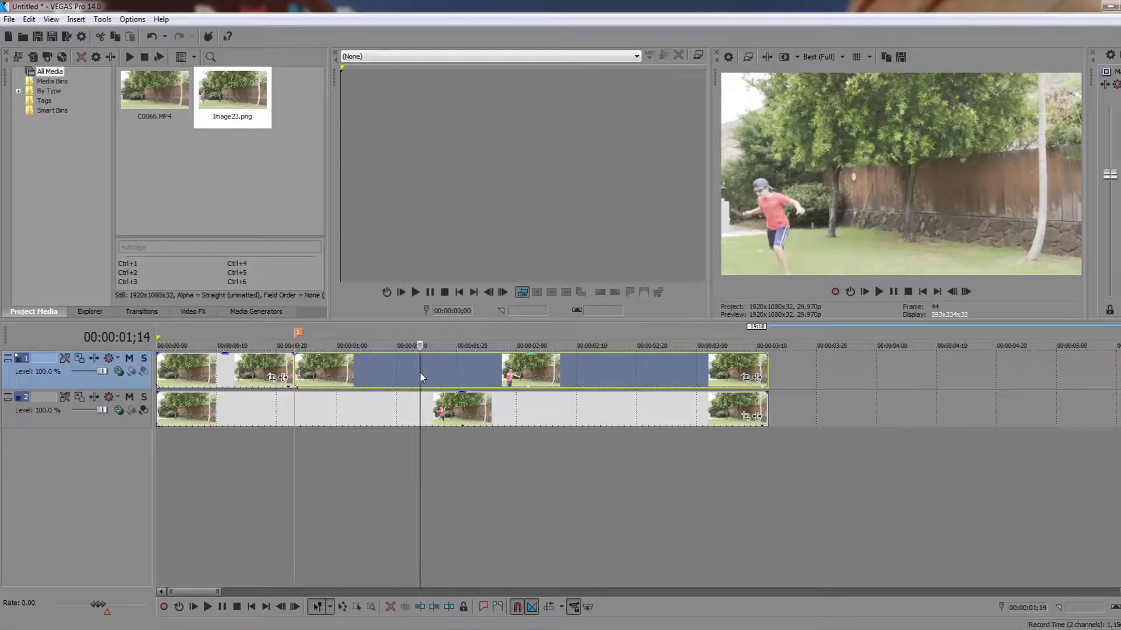
{"action": "key", "text": "Delete"}
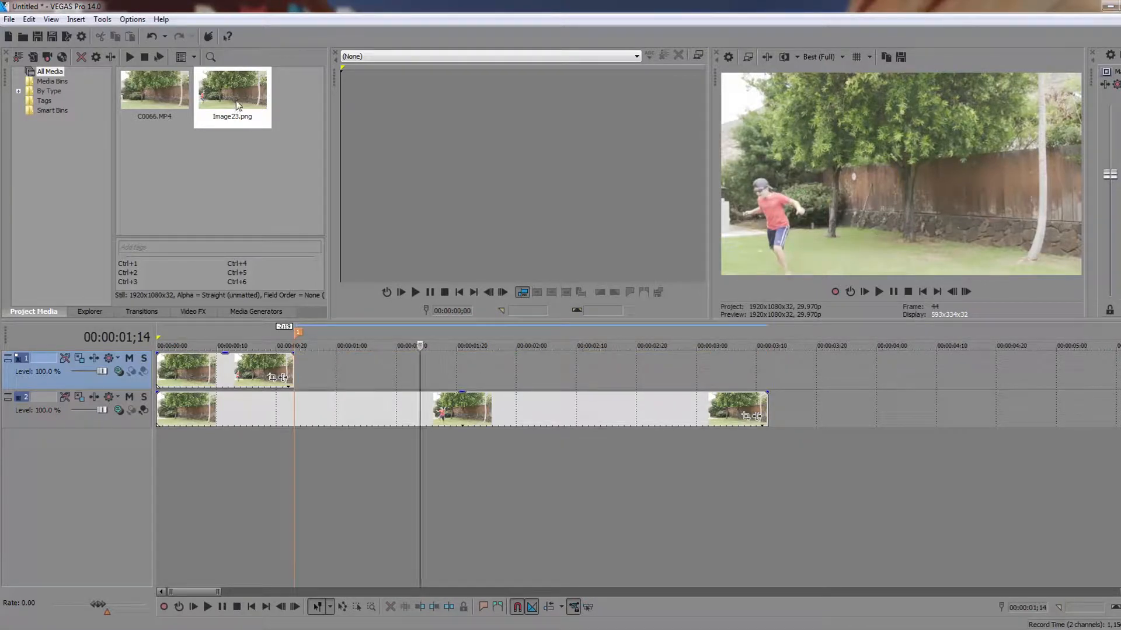
- Replace the remaining upper-track clip with Image23.png, fitted from the timeline start to the marker at 00:00:00;23
{"action": "left_click_drag", "start_coordinate": [237, 105], "coordinate": [310, 366]}
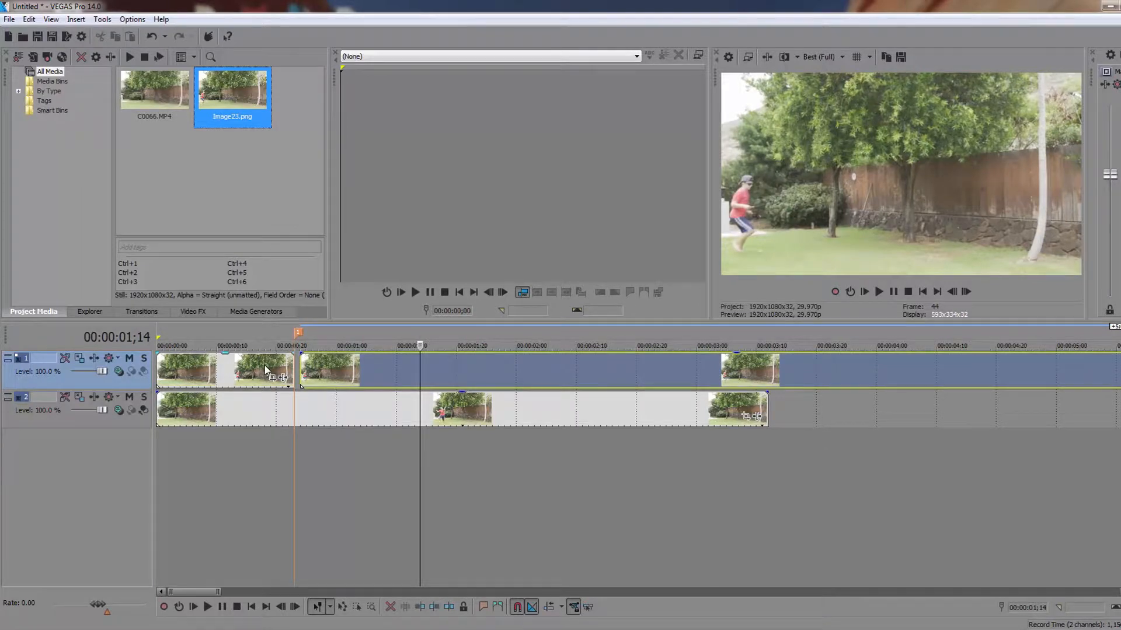
{"action": "left_click", "coordinate": [266, 370]}
{"action": "key", "text": "Delete"}
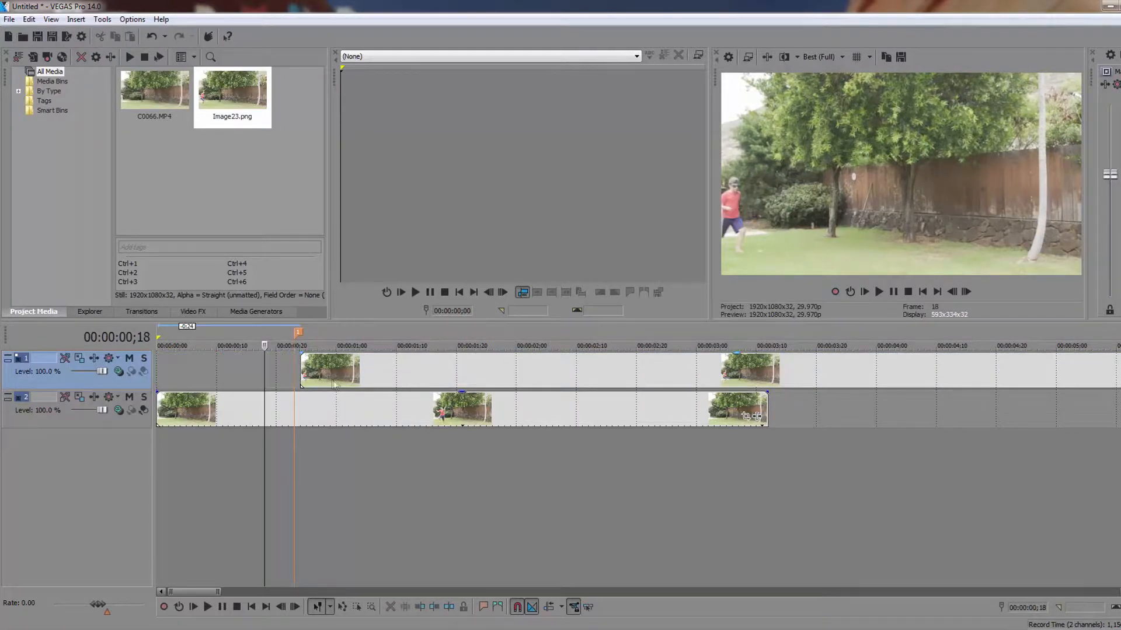
{"action": "left_click_drag", "start_coordinate": [402, 383], "coordinate": [260, 389]}
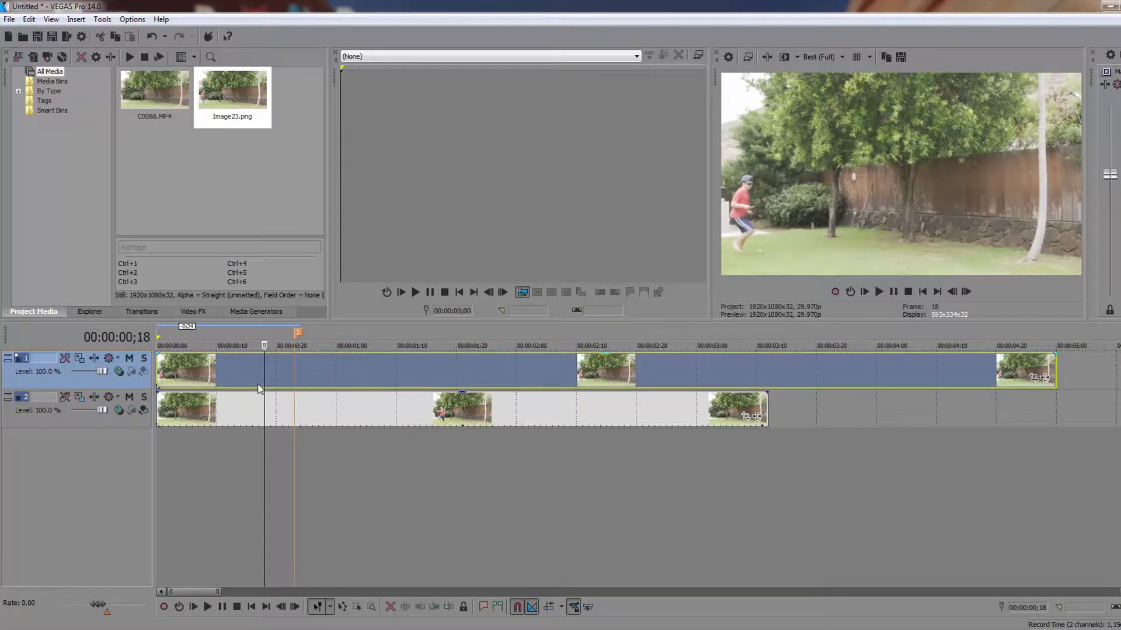
{"action": "left_click_drag", "start_coordinate": [1054, 371], "coordinate": [295, 400]}
- Open Event Pan/Crop for the Image23 still and enable its mask
{"action": "scroll", "coordinate": [297, 465], "scroll_direction": "up", "scroll_amount": 2}
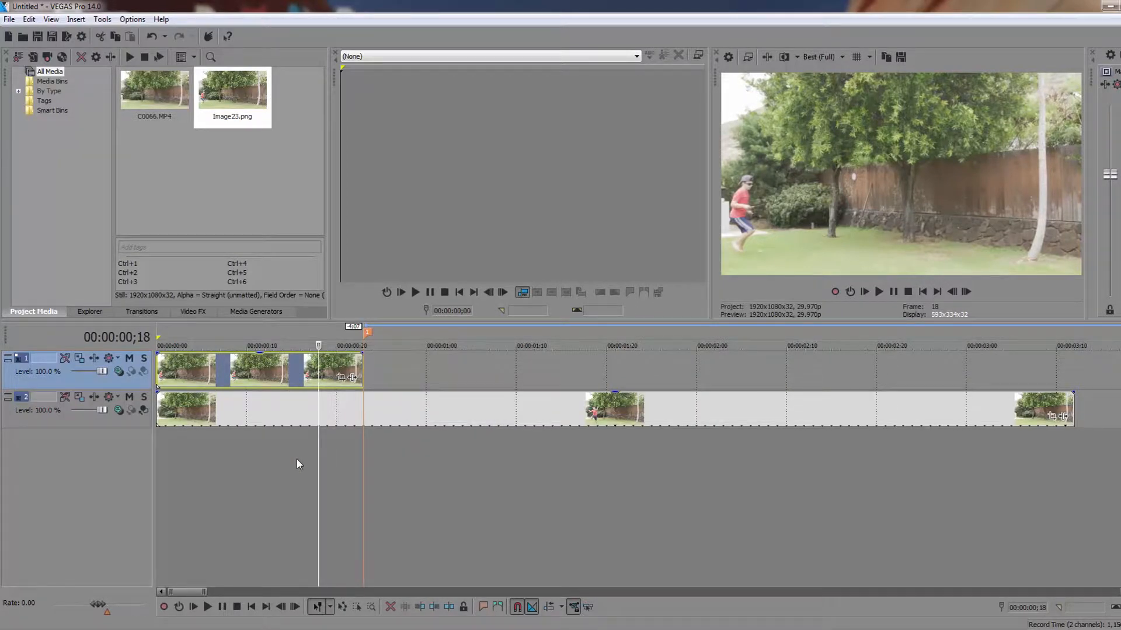
{"action": "scroll", "coordinate": [328, 481], "scroll_direction": "up", "scroll_amount": 2}
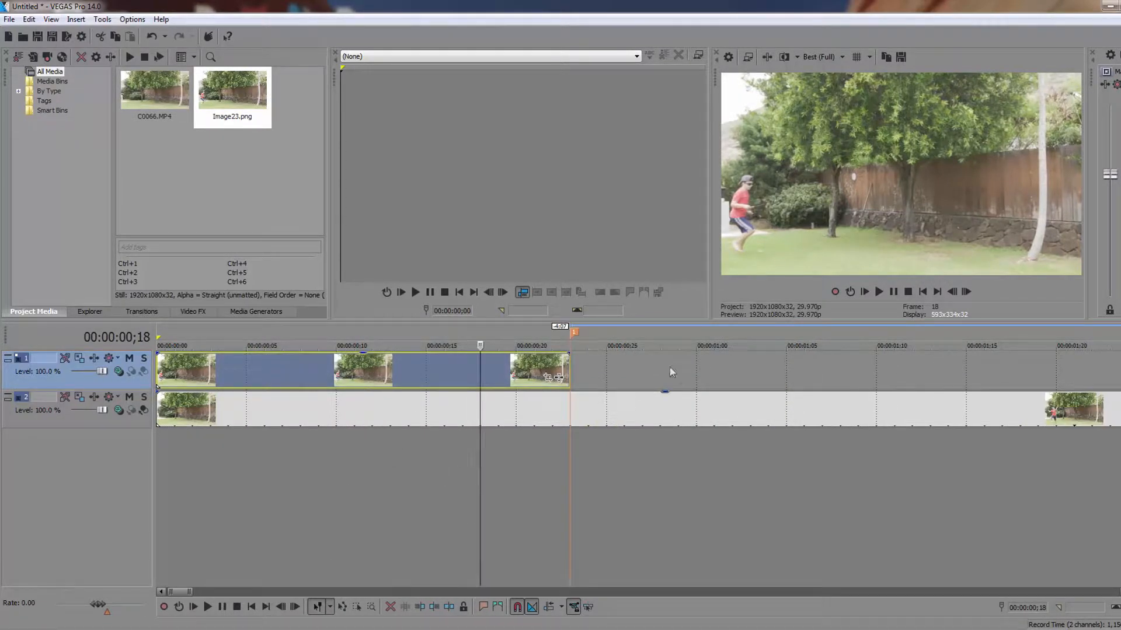
{"action": "left_click", "coordinate": [547, 378]}
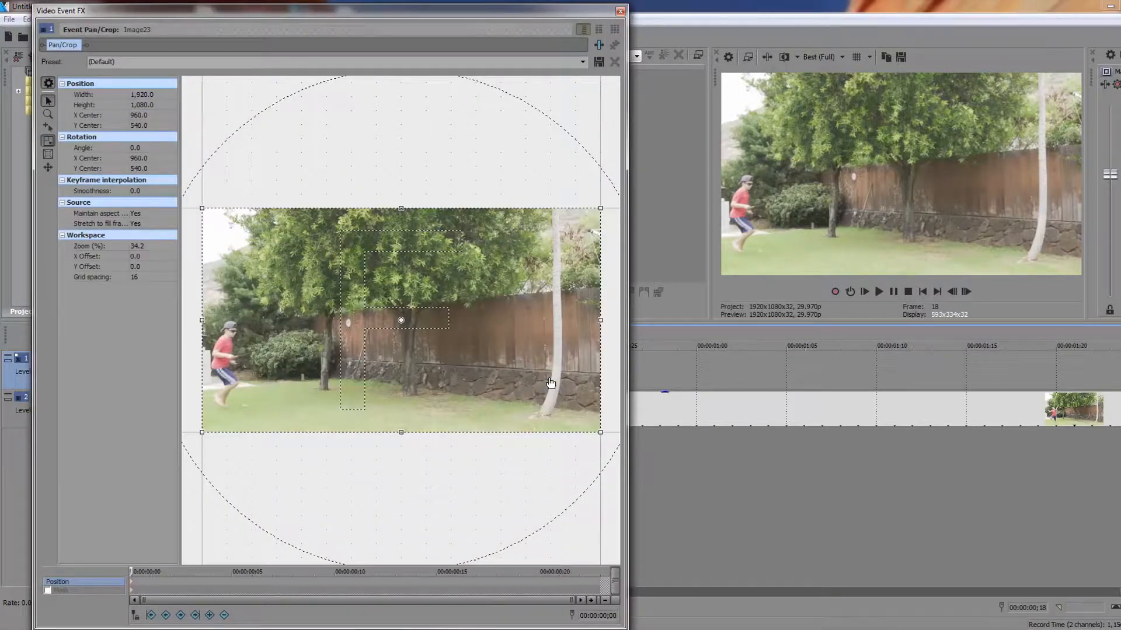
{"action": "left_click", "coordinate": [48, 591]}
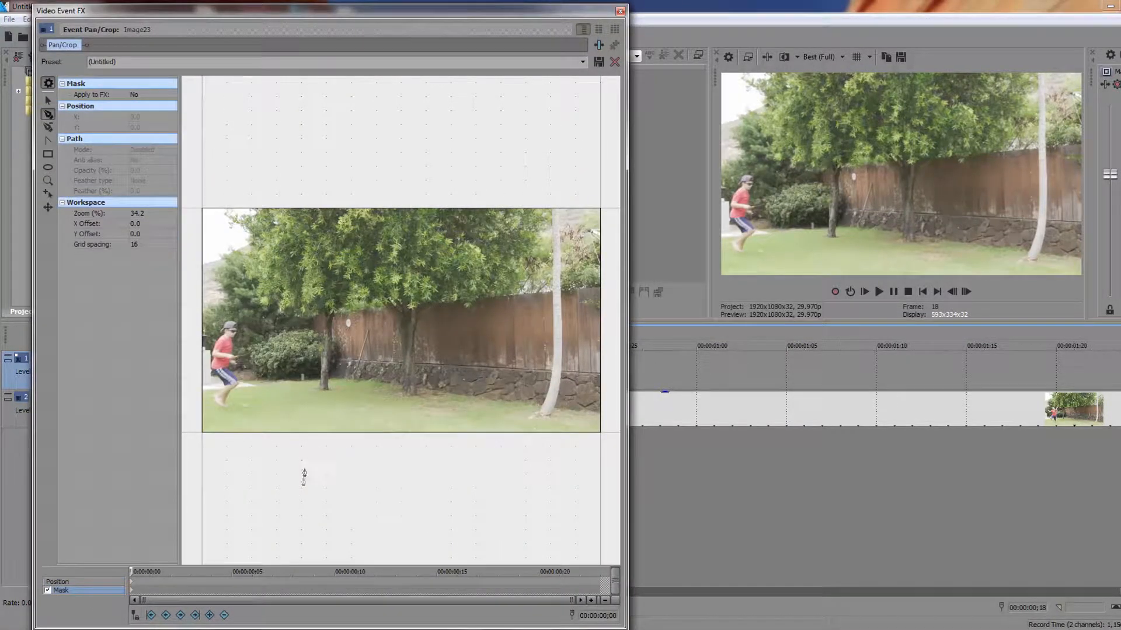
- Start a mask path around the boy with anchors from the cap's brim down his back and leg to the toes
{"action": "scroll", "coordinate": [305, 479], "scroll_direction": "up", "scroll_amount": 4}
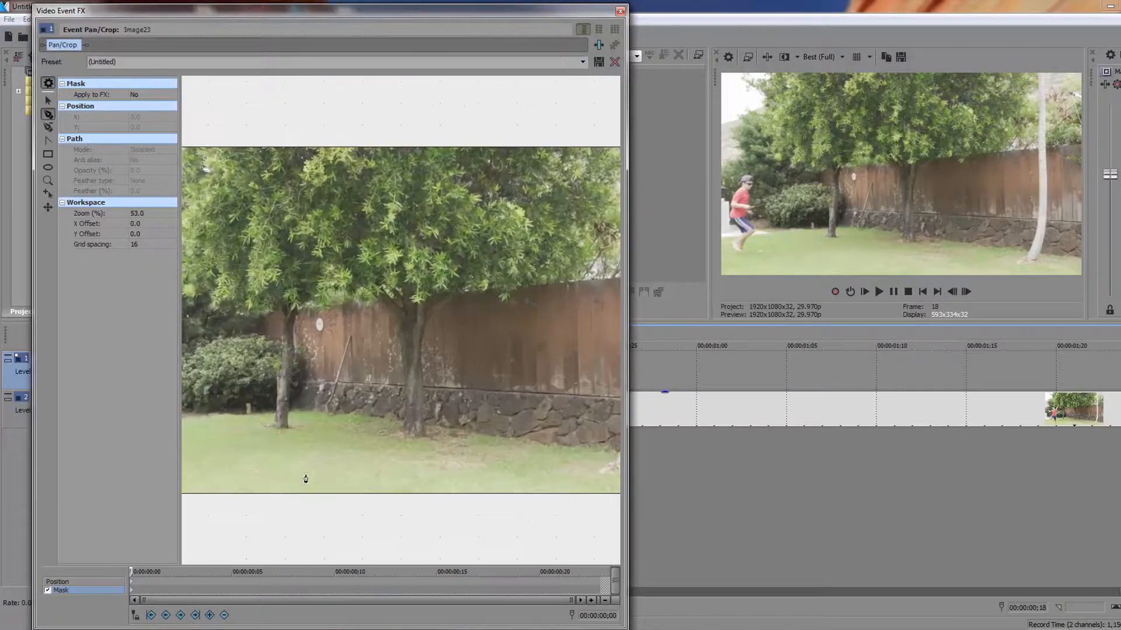
{"action": "left_click", "coordinate": [48, 100]}
{"action": "left_click_drag", "start_coordinate": [345, 409], "coordinate": [374, 430]}
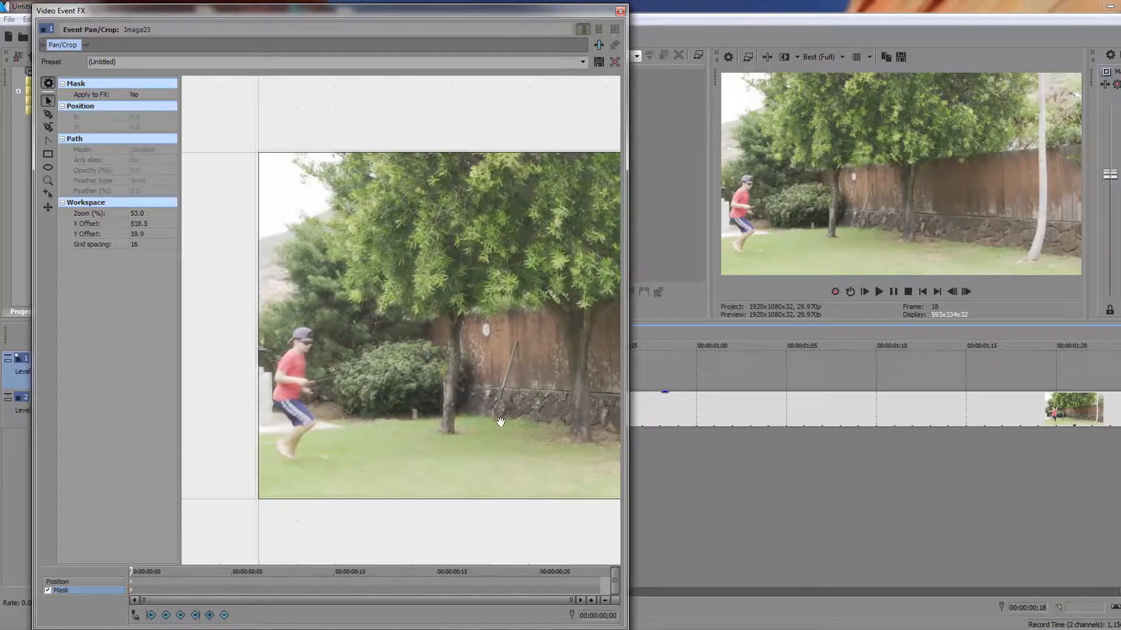
{"action": "scroll", "coordinate": [374, 430], "scroll_direction": "up", "scroll_amount": 5}
{"action": "scroll", "coordinate": [374, 430], "scroll_direction": "up", "scroll_amount": 1}
{"action": "left_click_drag", "start_coordinate": [354, 467], "coordinate": [467, 341]}
{"action": "scroll", "coordinate": [454, 390], "scroll_direction": "up", "scroll_amount": 1}
{"action": "left_click_drag", "start_coordinate": [431, 414], "coordinate": [488, 388]}
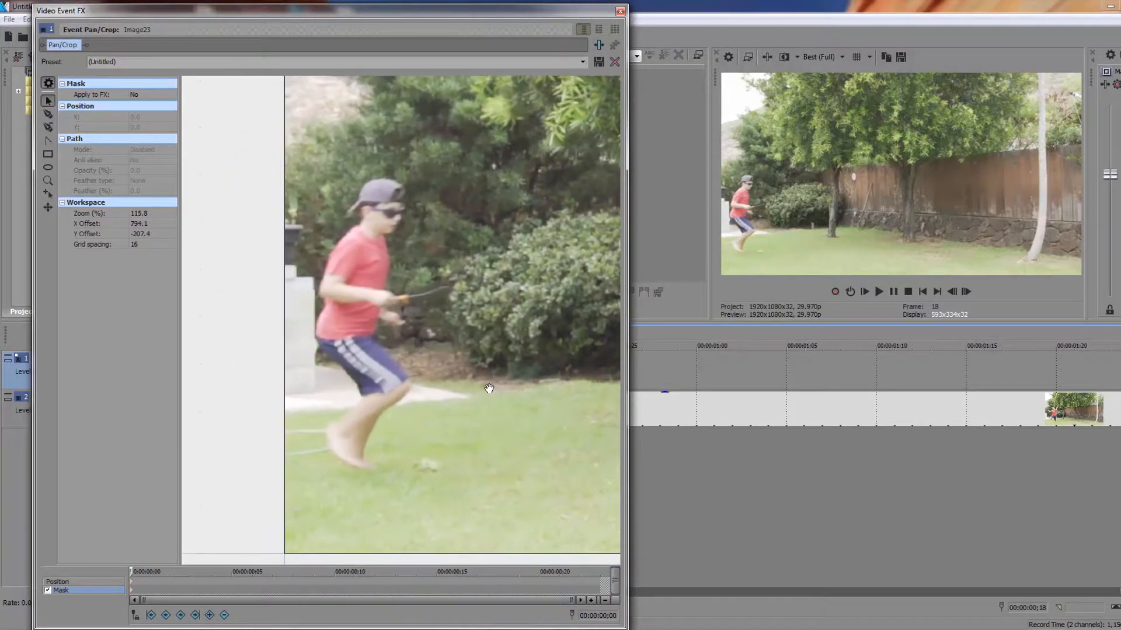
{"action": "scroll", "coordinate": [487, 390], "scroll_direction": "up", "scroll_amount": 1}
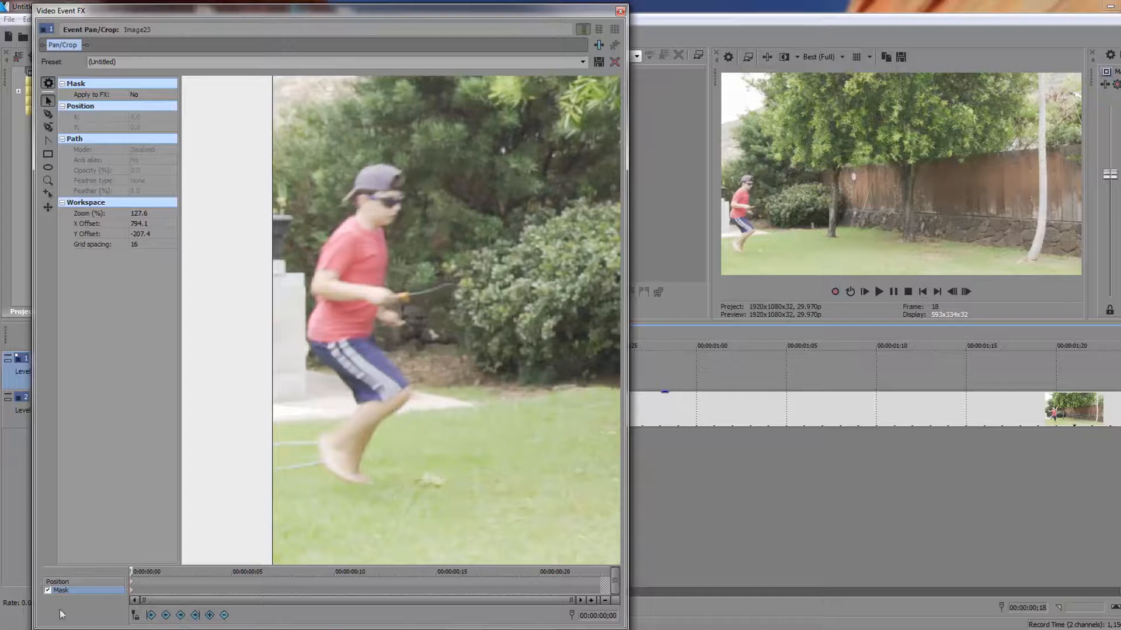
{"action": "left_click", "coordinate": [49, 115]}
{"action": "left_click", "coordinate": [404, 189]}
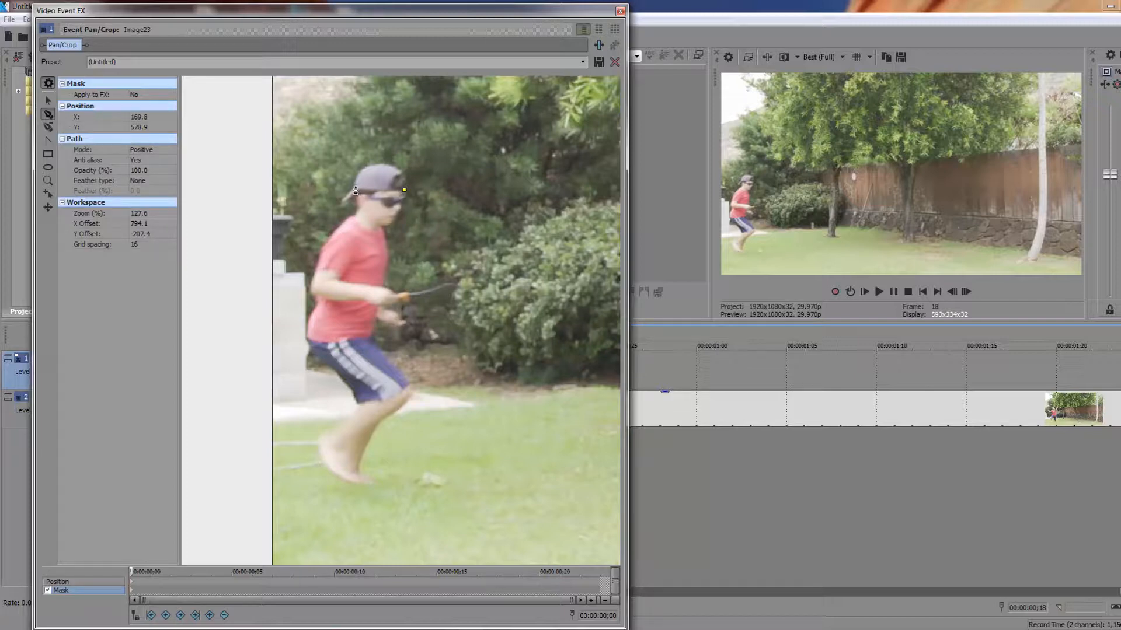
{"action": "left_click", "coordinate": [344, 200]}
{"action": "left_click", "coordinate": [356, 203]}
{"action": "left_click", "coordinate": [315, 292]}
{"action": "left_click", "coordinate": [357, 405]}
{"action": "left_click", "coordinate": [317, 434]}
{"action": "left_click", "coordinate": [327, 468]}
{"action": "left_click", "coordinate": [368, 486]}
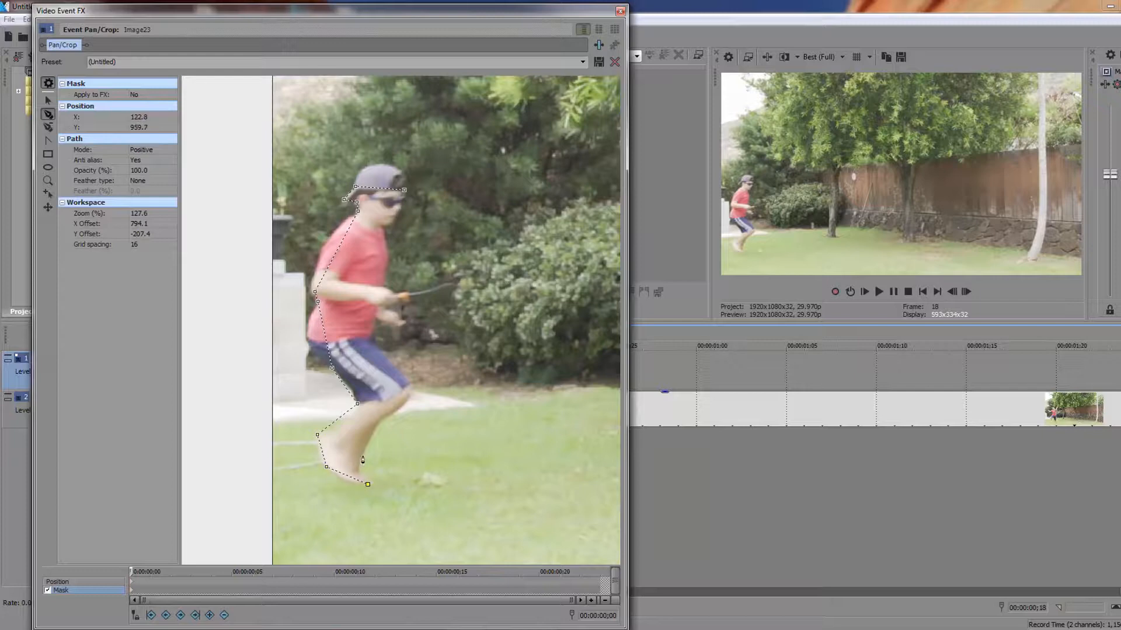
- Continue the mask path up the boy's front, around his hands and the blade to his face, and close it at the cap
{"action": "left_click", "coordinate": [367, 345]}
{"action": "left_click", "coordinate": [375, 321]}
{"action": "left_click", "coordinate": [398, 303]}
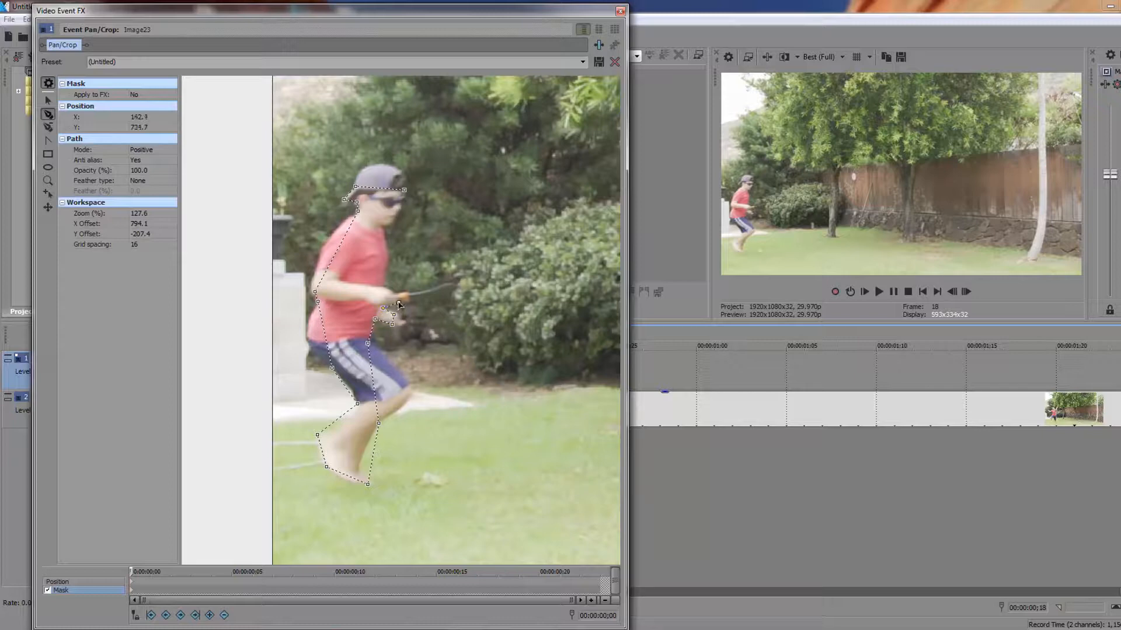
{"action": "left_click", "coordinate": [457, 293]}
{"action": "left_click", "coordinate": [454, 286]}
{"action": "left_click", "coordinate": [410, 295]}
{"action": "left_click", "coordinate": [398, 294]}
{"action": "left_click", "coordinate": [385, 288]}
{"action": "left_click", "coordinate": [382, 226]}
{"action": "left_click", "coordinate": [403, 191]}
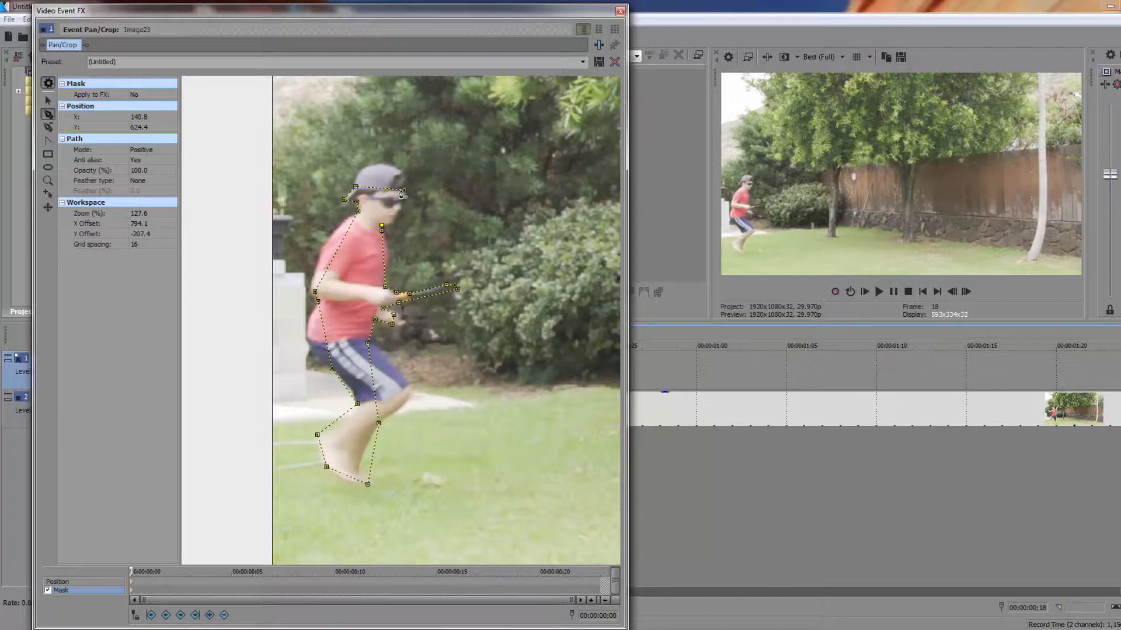
{"action": "left_click", "coordinate": [404, 193]}
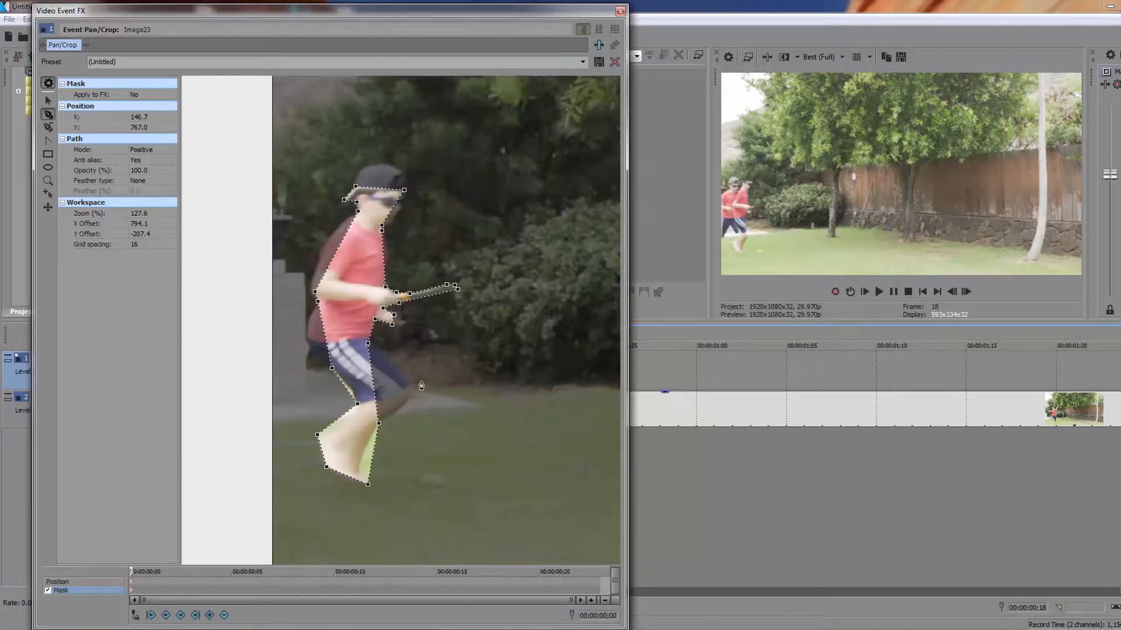
- Add and curve mask anchors so the path follows the top of the cap, the neck and the upper back
{"action": "scroll", "coordinate": [428, 388], "scroll_direction": "up", "scroll_amount": 3}
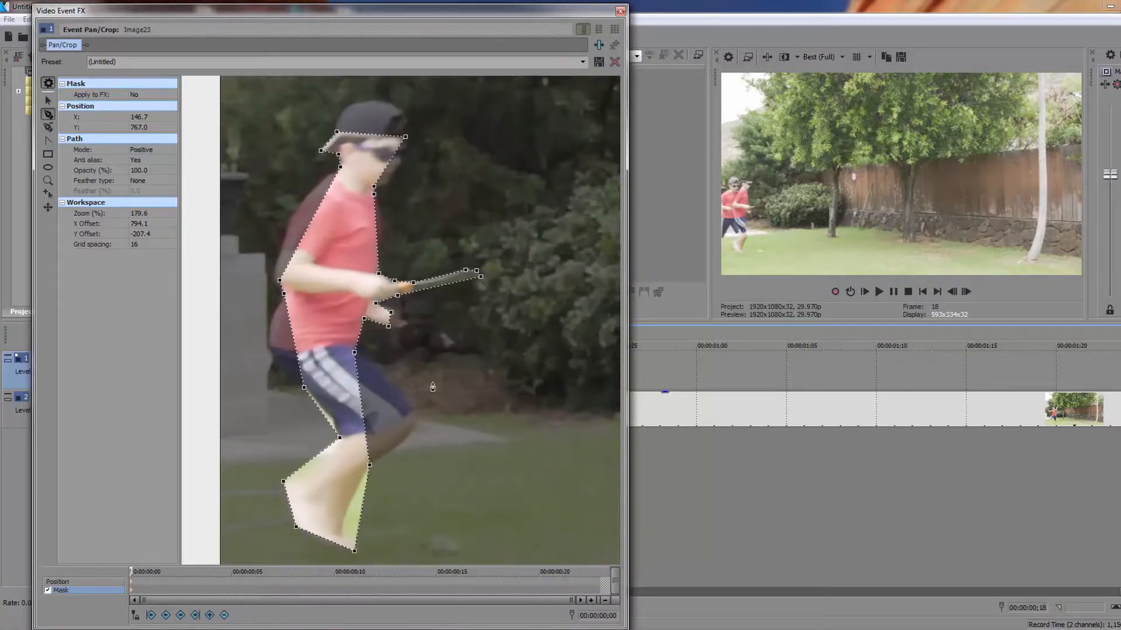
{"action": "left_click", "coordinate": [374, 130]}
{"action": "left_click", "coordinate": [370, 126]}
{"action": "left_click_drag", "start_coordinate": [370, 126], "coordinate": [424, 93]}
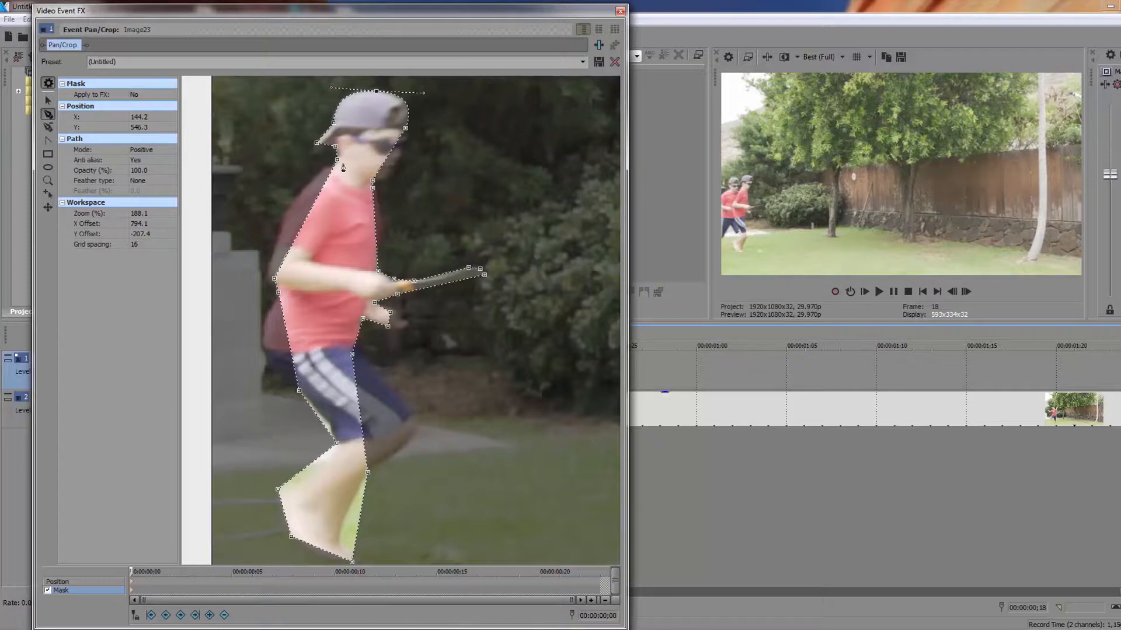
{"action": "left_click", "coordinate": [335, 147]}
{"action": "left_click", "coordinate": [313, 208]}
{"action": "left_click_drag", "start_coordinate": [313, 208], "coordinate": [287, 216]}
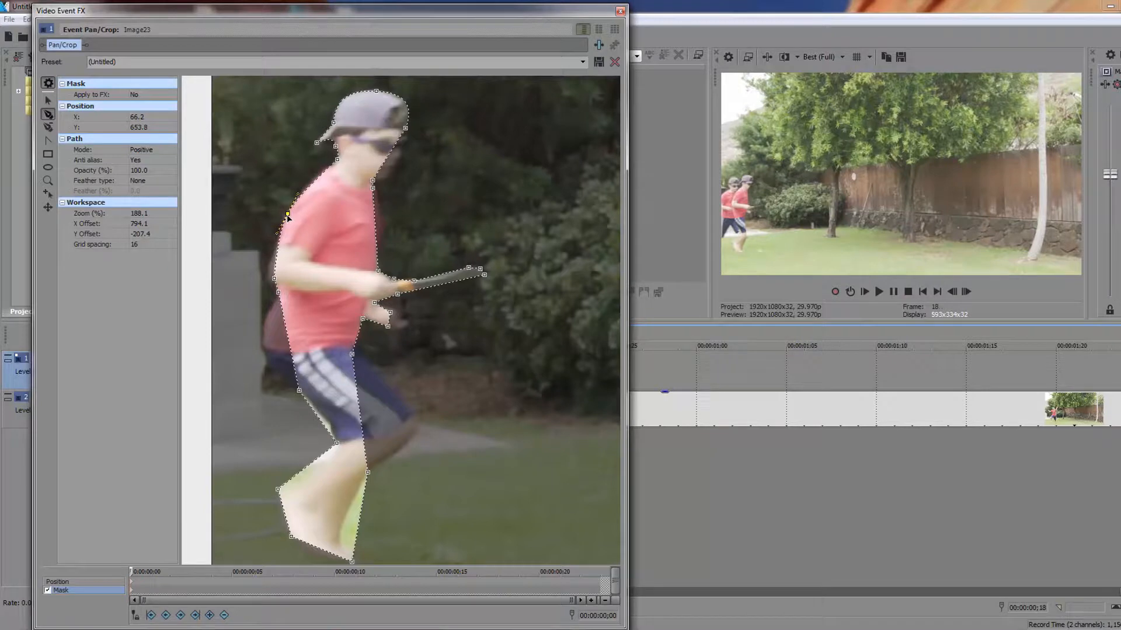
- Reshape the mask along the elbow, lower back, rear of the shorts and heel with moved and curved anchors
{"action": "left_click", "coordinate": [274, 278]}
{"action": "left_click_drag", "start_coordinate": [274, 266], "coordinate": [274, 296]}
{"action": "left_click_drag", "start_coordinate": [277, 281], "coordinate": [278, 274]}
{"action": "left_click", "coordinate": [274, 279]}
{"action": "left_click_drag", "start_coordinate": [275, 283], "coordinate": [268, 280]}
{"action": "left_click", "coordinate": [289, 345]}
{"action": "left_click_drag", "start_coordinate": [289, 345], "coordinate": [263, 349]}
{"action": "left_click", "coordinate": [299, 390]}
{"action": "left_click_drag", "start_coordinate": [312, 411], "coordinate": [331, 415]}
{"action": "left_click", "coordinate": [278, 489]}
{"action": "left_click", "coordinate": [291, 536]}
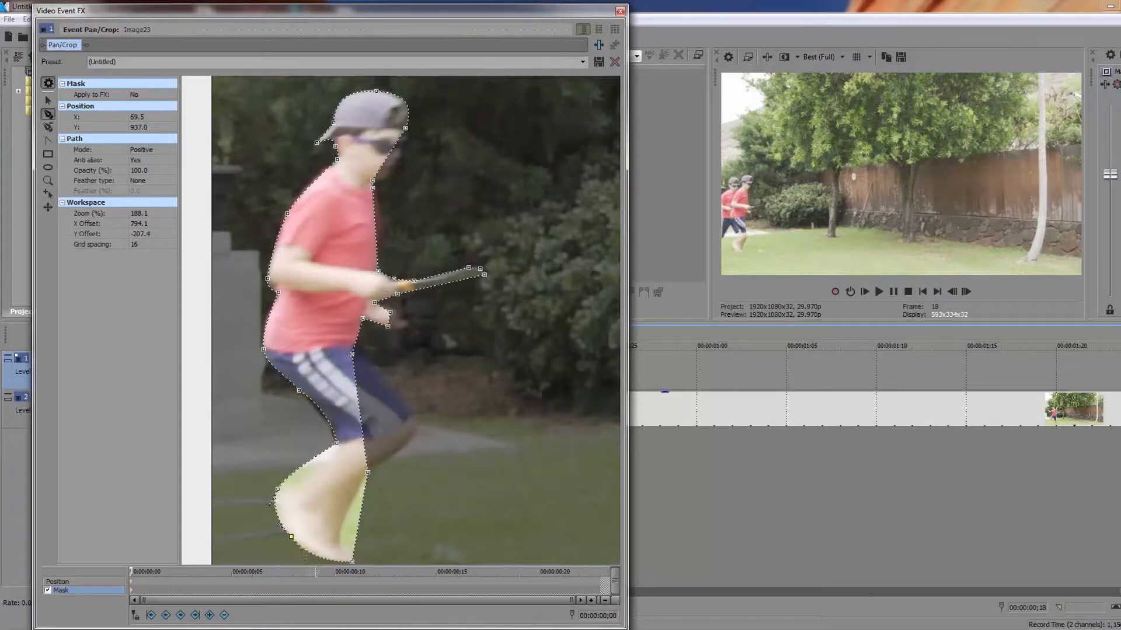
- Refine the mask along the front of the leg, curving it around the thigh, knee and shin
{"action": "left_click", "coordinate": [358, 528]}
{"action": "left_click_drag", "start_coordinate": [358, 528], "coordinate": [341, 529]}
{"action": "left_click_drag", "start_coordinate": [367, 471], "coordinate": [478, 419]}
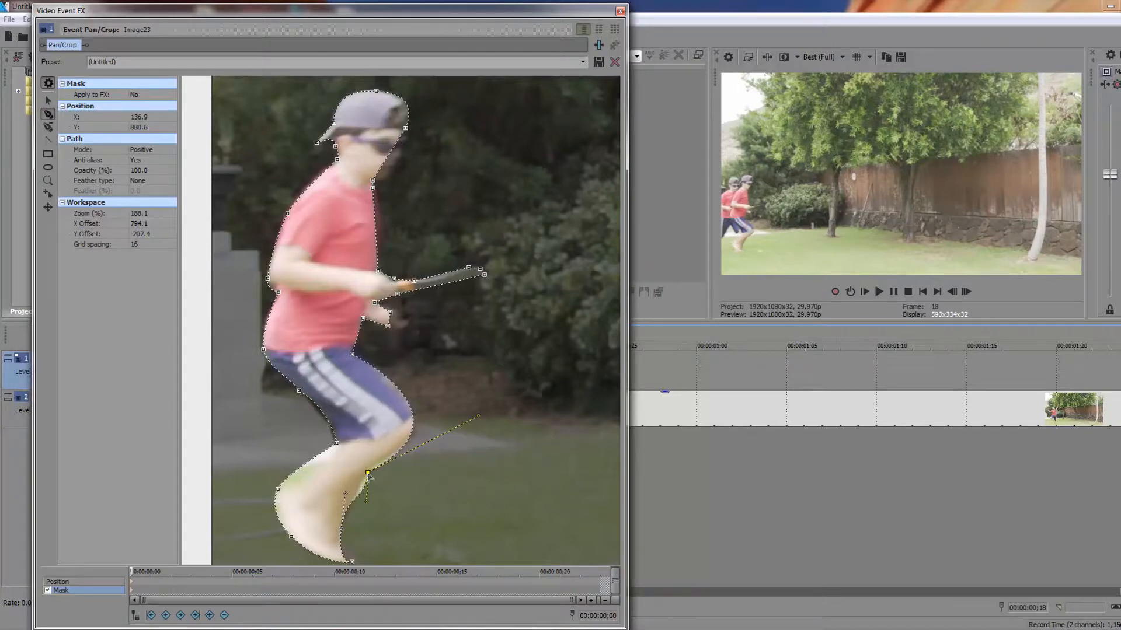
{"action": "left_click", "coordinate": [368, 504]}
{"action": "key", "text": "ctrl+z"}
{"action": "left_click_drag", "start_coordinate": [367, 472], "coordinate": [481, 418]}
{"action": "left_click", "coordinate": [49, 126]}
{"action": "left_click", "coordinate": [49, 115]}
{"action": "left_click_drag", "start_coordinate": [366, 501], "coordinate": [356, 496]}
- Adjust the mask around the lower hand and move the path outward to include the boy's face
{"action": "left_click", "coordinate": [388, 326]}
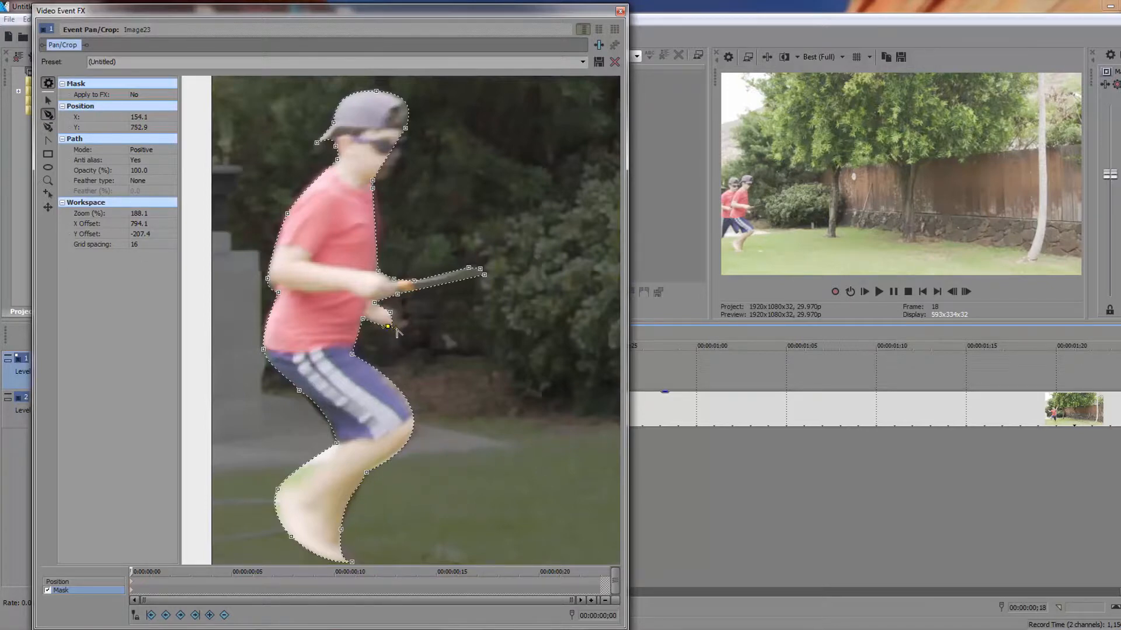
{"action": "left_click", "coordinate": [394, 279]}
{"action": "left_click", "coordinate": [389, 154]}
{"action": "left_click_drag", "start_coordinate": [390, 156], "coordinate": [399, 163]}
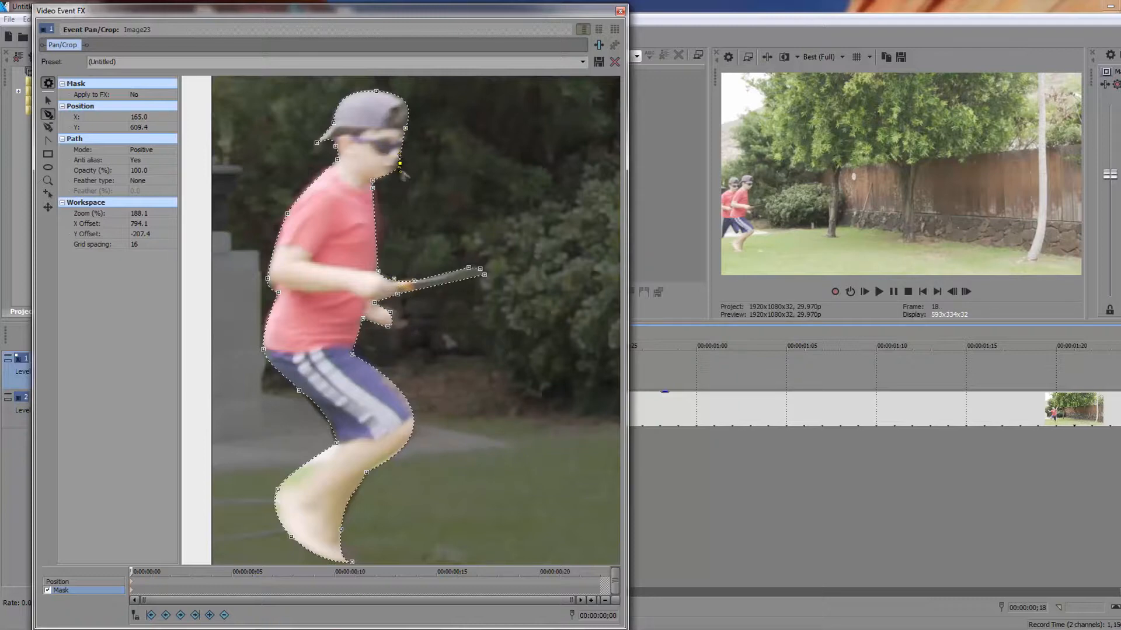
{"action": "left_click_drag", "start_coordinate": [398, 165], "coordinate": [408, 144]}
- Set the mask's feather type to Both with a feather of 0.9% and close the Pan/Crop window
{"action": "left_click", "coordinate": [137, 181]}
{"action": "left_click", "coordinate": [139, 205]}
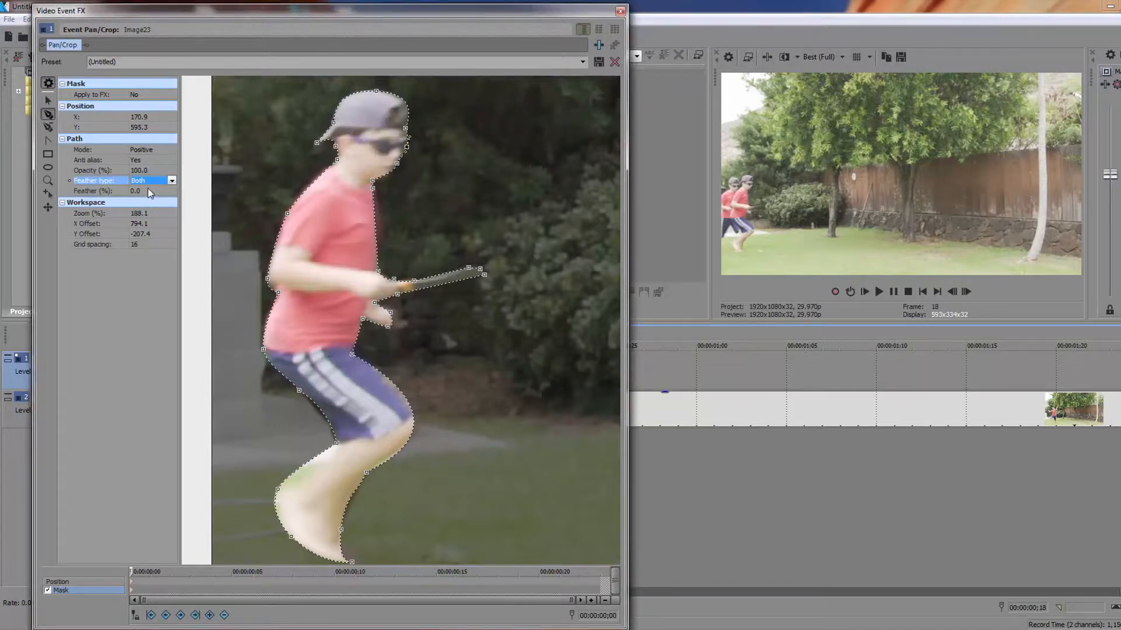
{"action": "left_click", "coordinate": [150, 193]}
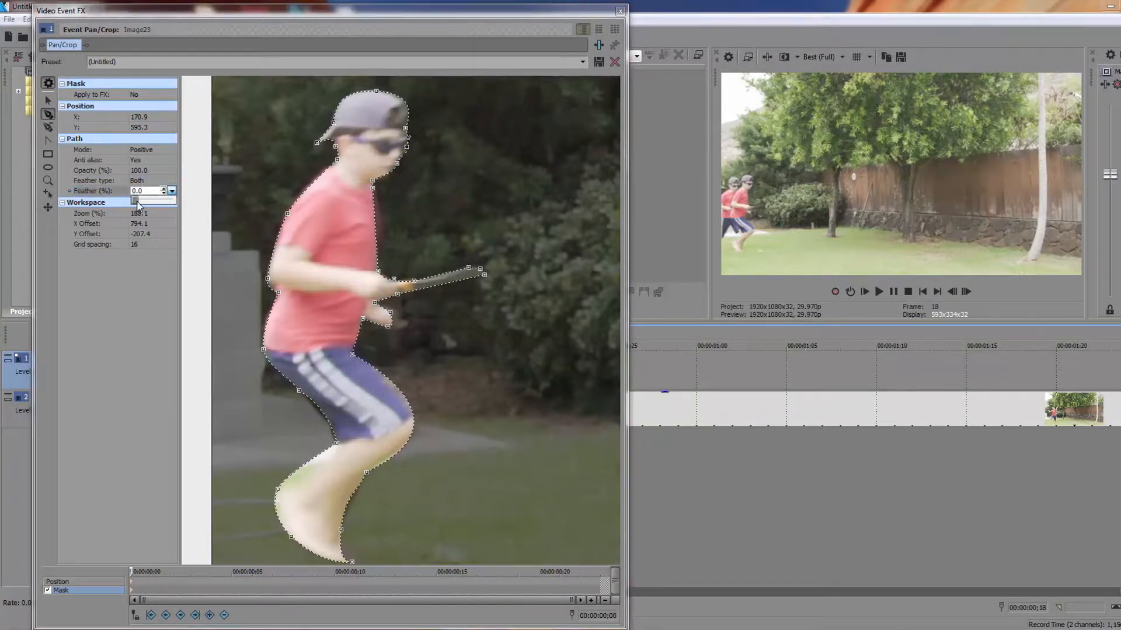
{"action": "left_click_drag", "start_coordinate": [138, 203], "coordinate": [139, 203]}
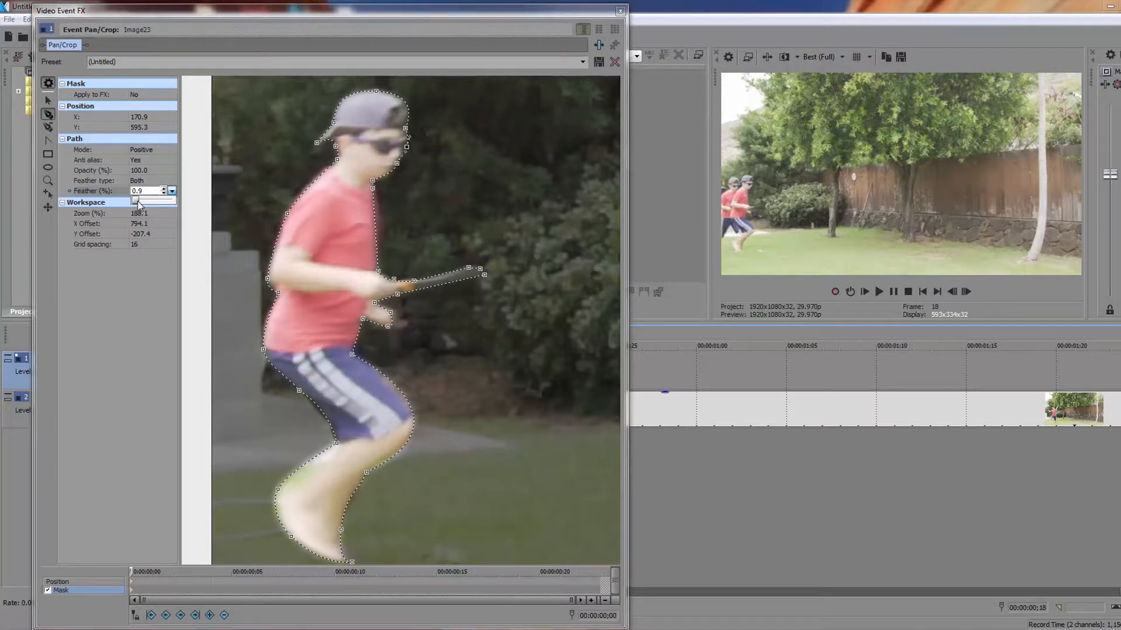
{"action": "left_click", "coordinate": [621, 11]}
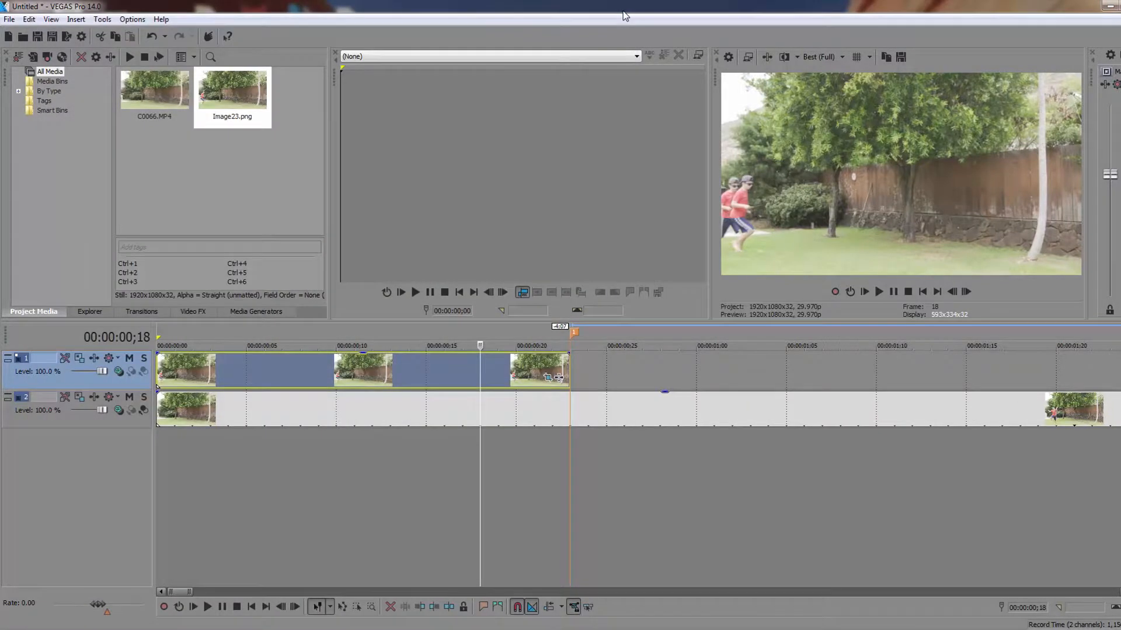
- Play back the timeline from its start to check the masked cutout over the original clip
{"action": "left_click", "coordinate": [161, 447]}
{"action": "key", "text": "space"}
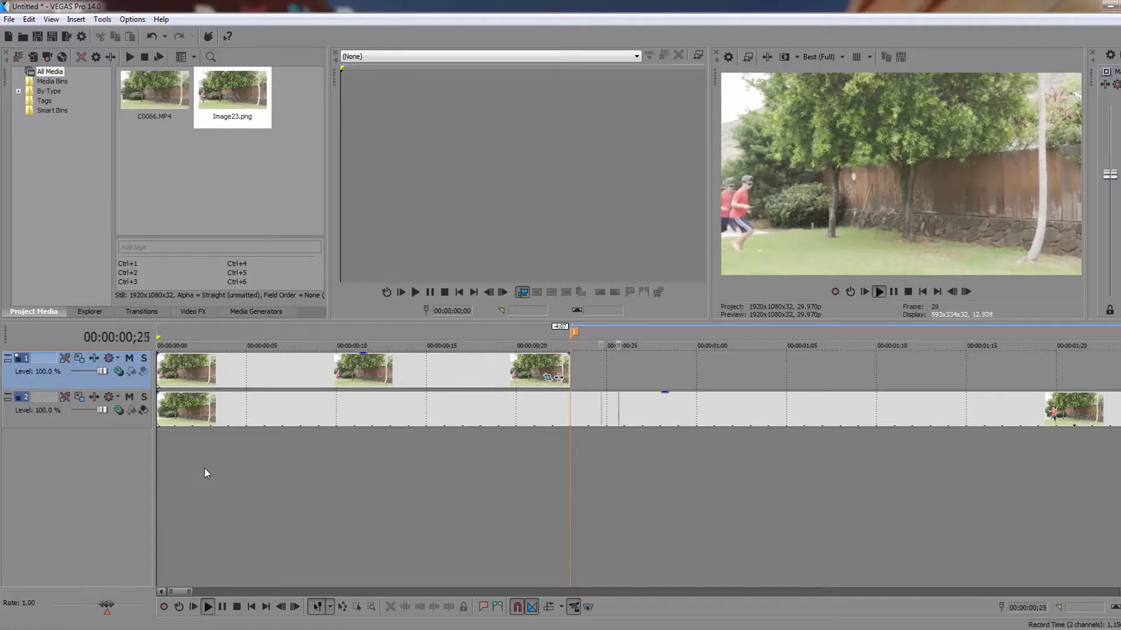
{"action": "scroll", "coordinate": [338, 473], "scroll_direction": "down", "scroll_amount": 2}
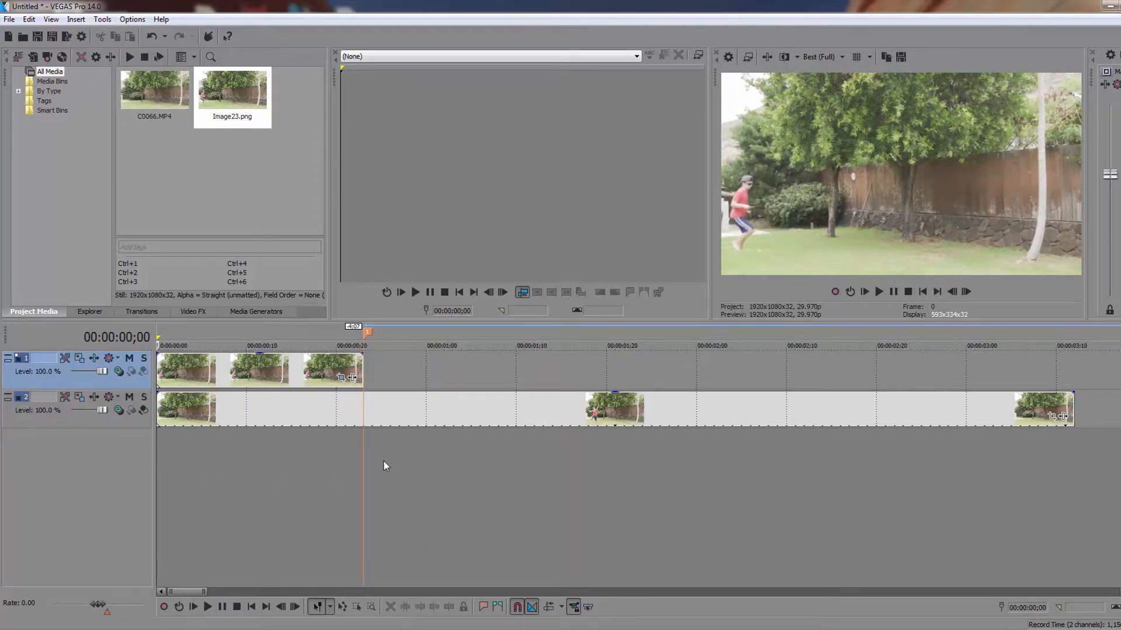
- Duplicate the original clip's track and split the duplicated clip at 00:00:01;24, where the boy leaps with raised arms
{"action": "right_click", "coordinate": [136, 417]}
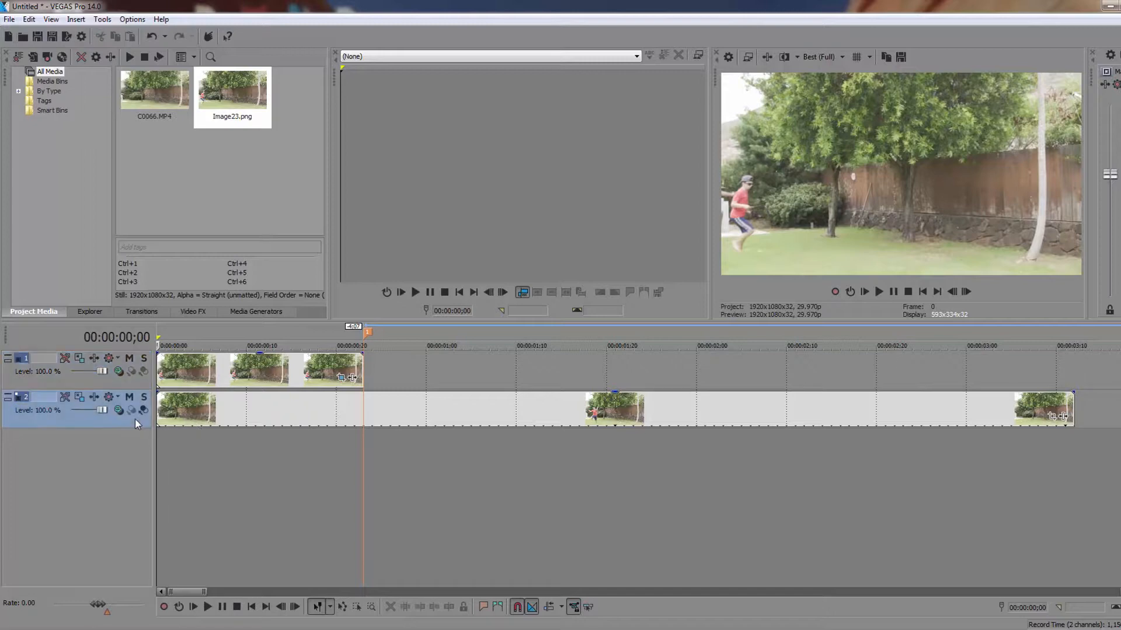
{"action": "left_click", "coordinate": [175, 449]}
{"action": "key", "text": "space"}
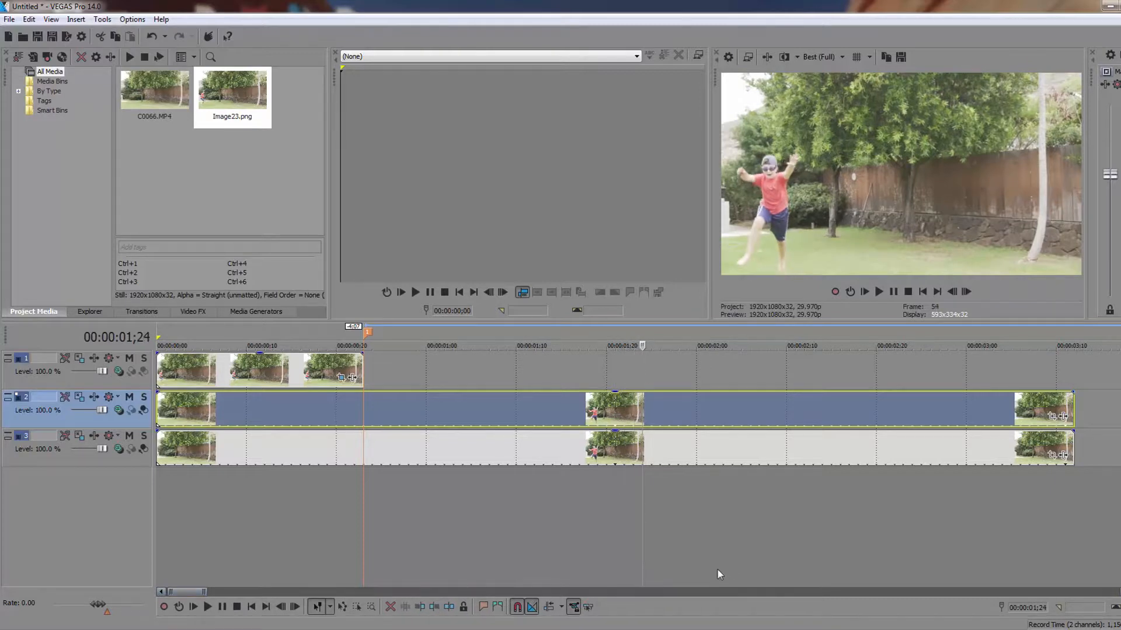
{"action": "key", "text": "s"}
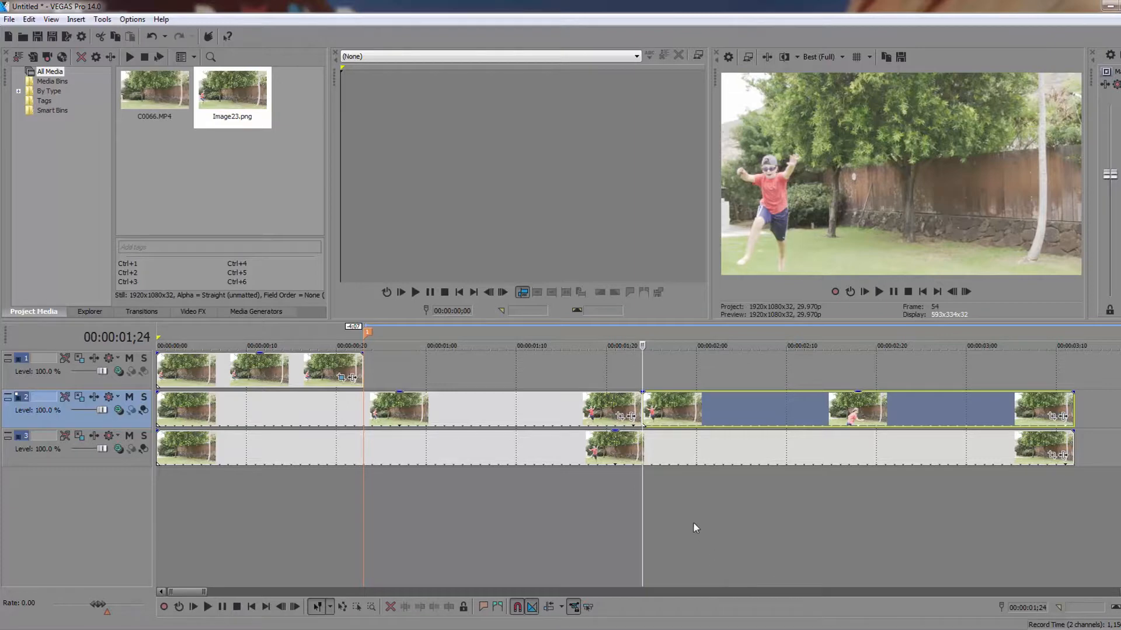
- Add a marker at 00:00:01;24 and save a snapshot of this frame as the PNG file Image24
{"action": "key", "text": "m"}
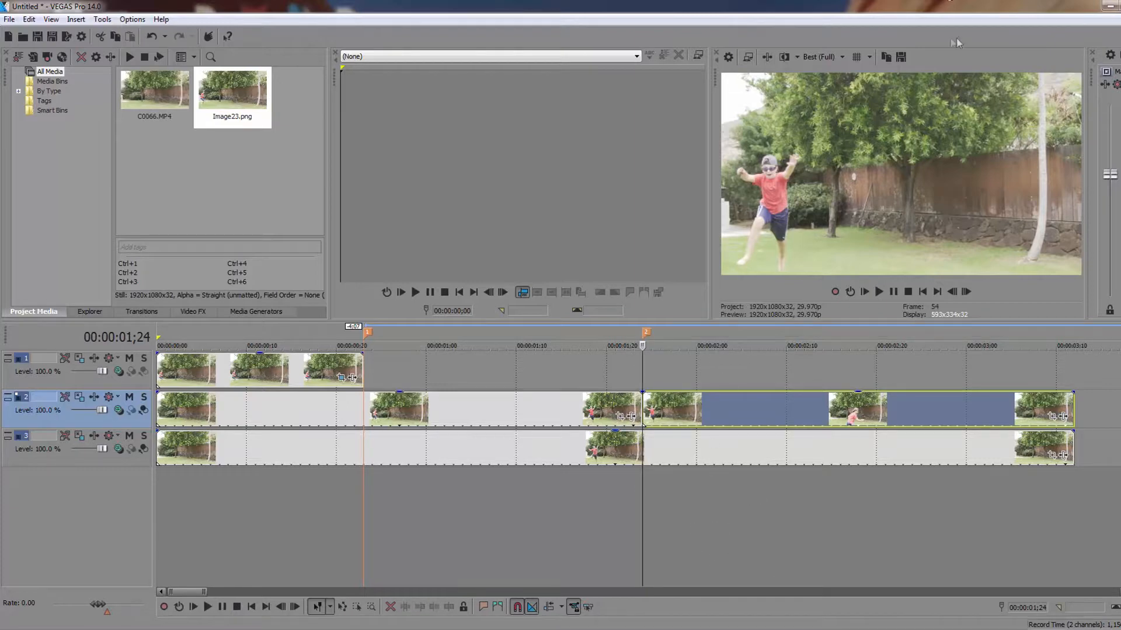
{"action": "left_click", "coordinate": [901, 57]}
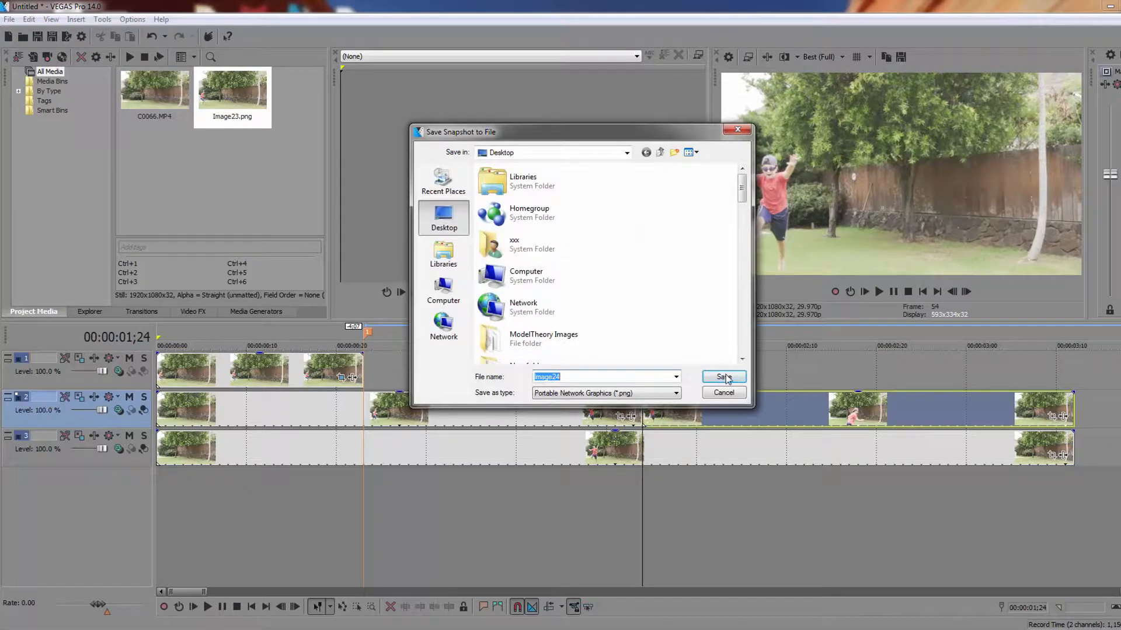
{"action": "left_click", "coordinate": [724, 377]}
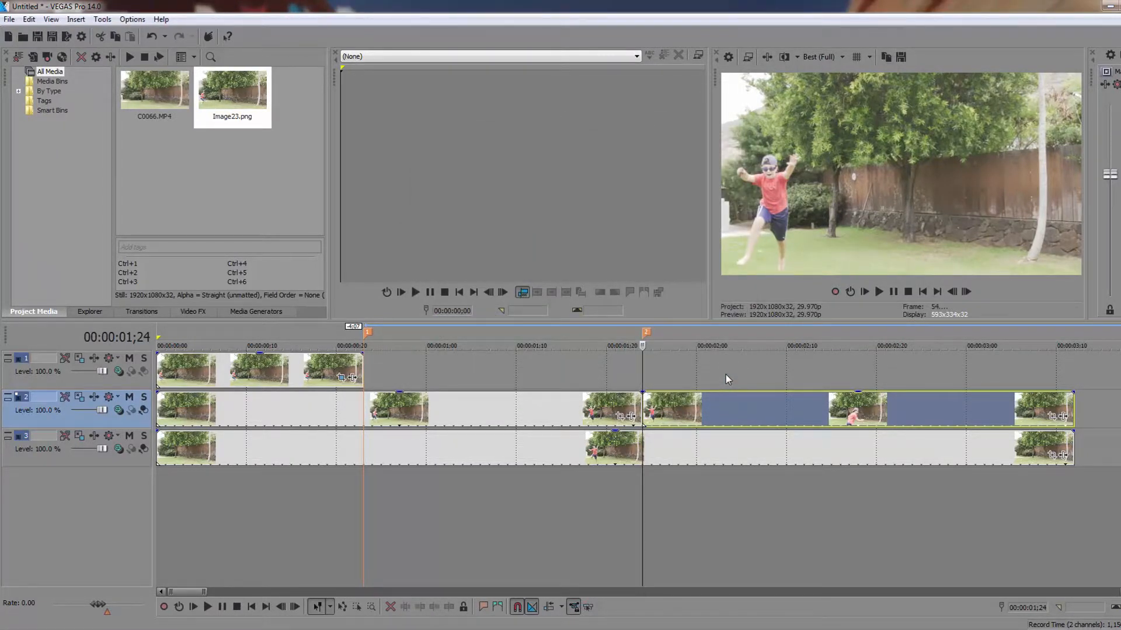
- Delete both pieces of the split duplicate clip from the second track
{"action": "left_click", "coordinate": [733, 409]}
{"action": "key", "text": "End"}
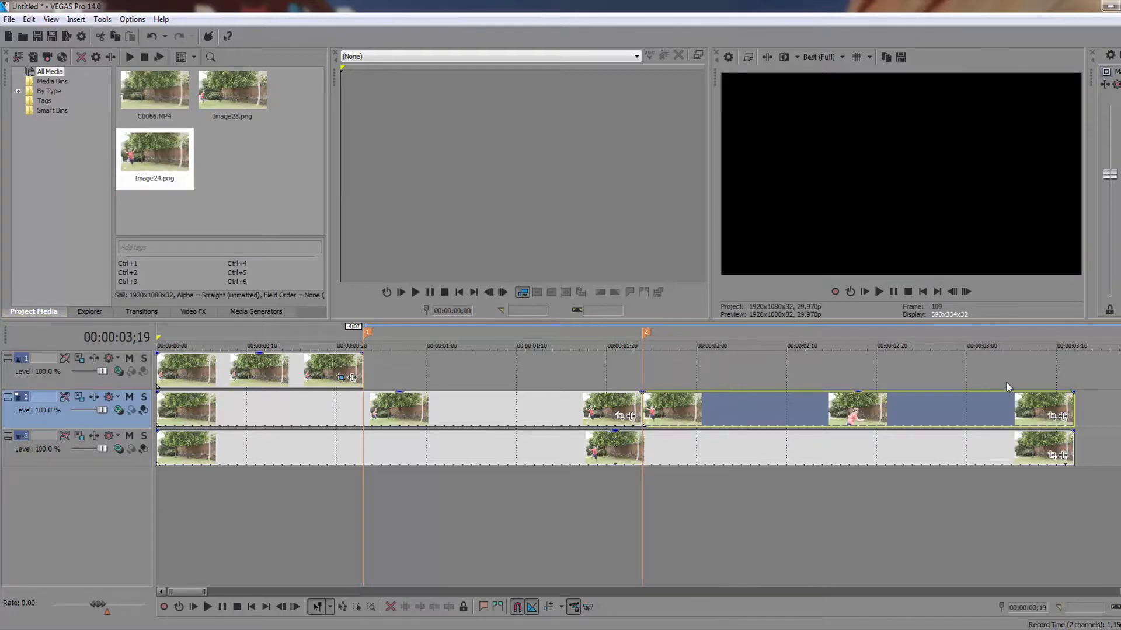
{"action": "left_click", "coordinate": [717, 416]}
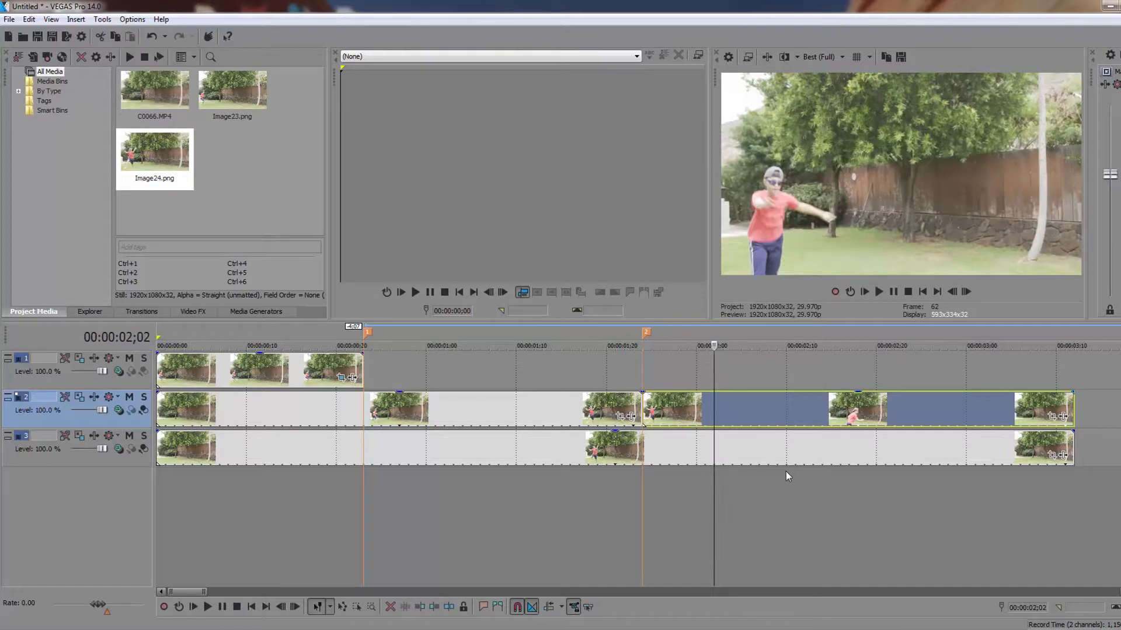
{"action": "key", "text": "Delete"}
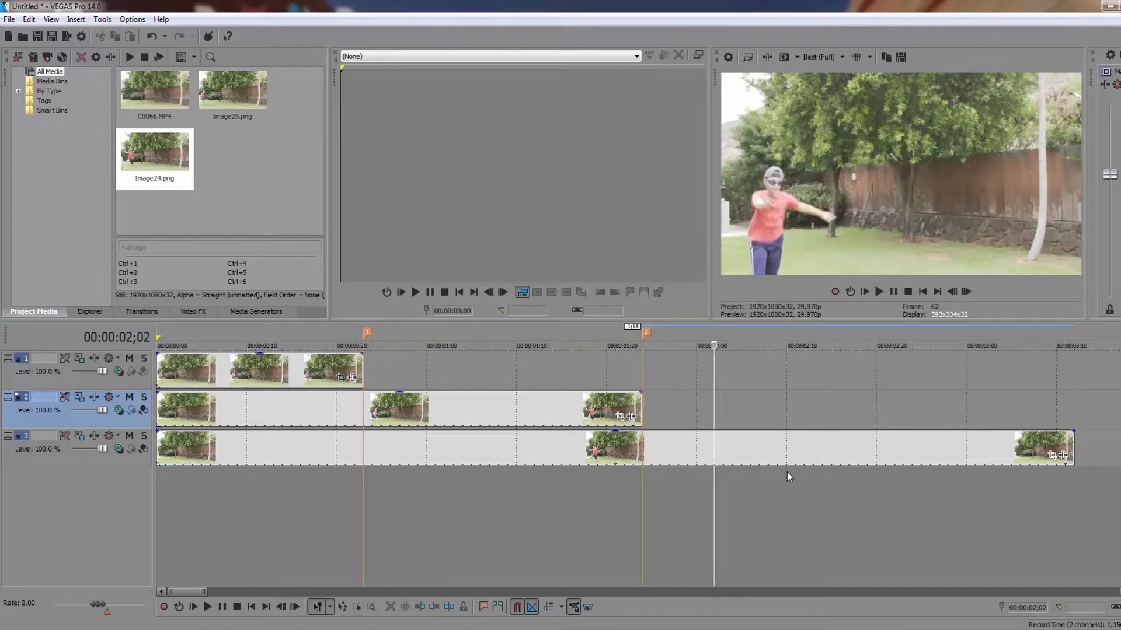
{"action": "left_click", "coordinate": [445, 408]}
{"action": "key", "text": "Delete"}
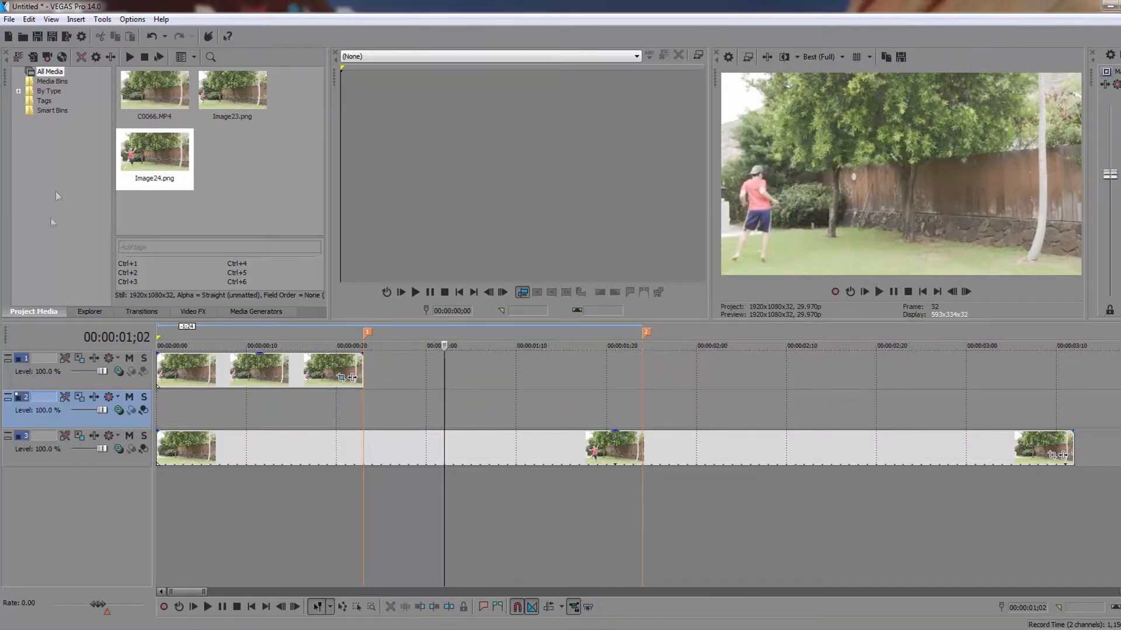
- Place Image24.png at the start of the second track and trim its end to the second marker
{"action": "left_click_drag", "start_coordinate": [154, 164], "coordinate": [157, 417]}
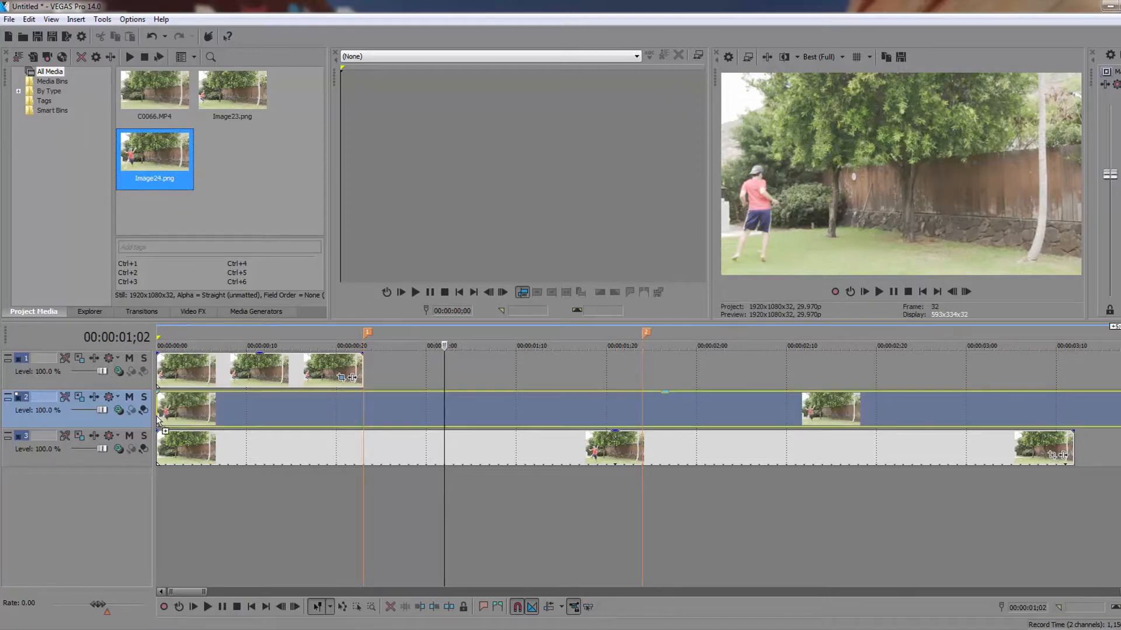
{"action": "scroll", "coordinate": [987, 409], "scroll_direction": "down", "scroll_amount": 3}
{"action": "left_click_drag", "start_coordinate": [830, 408], "coordinate": [400, 405]}
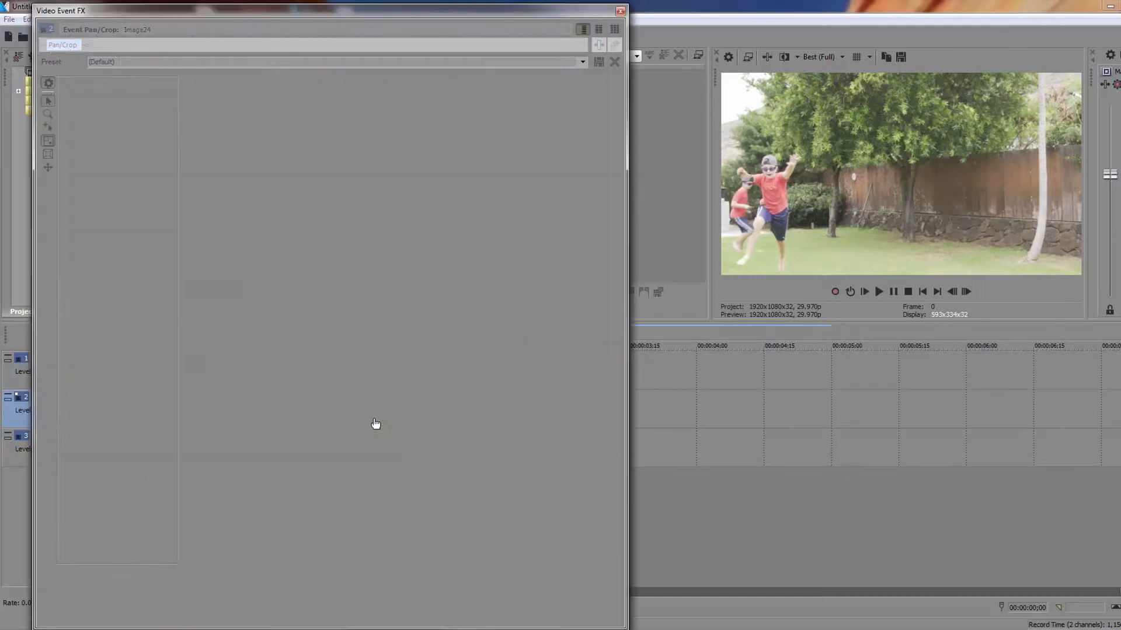
- Open Pan/Crop for the Image24 event and enable its mask
{"action": "left_click", "coordinate": [376, 416]}
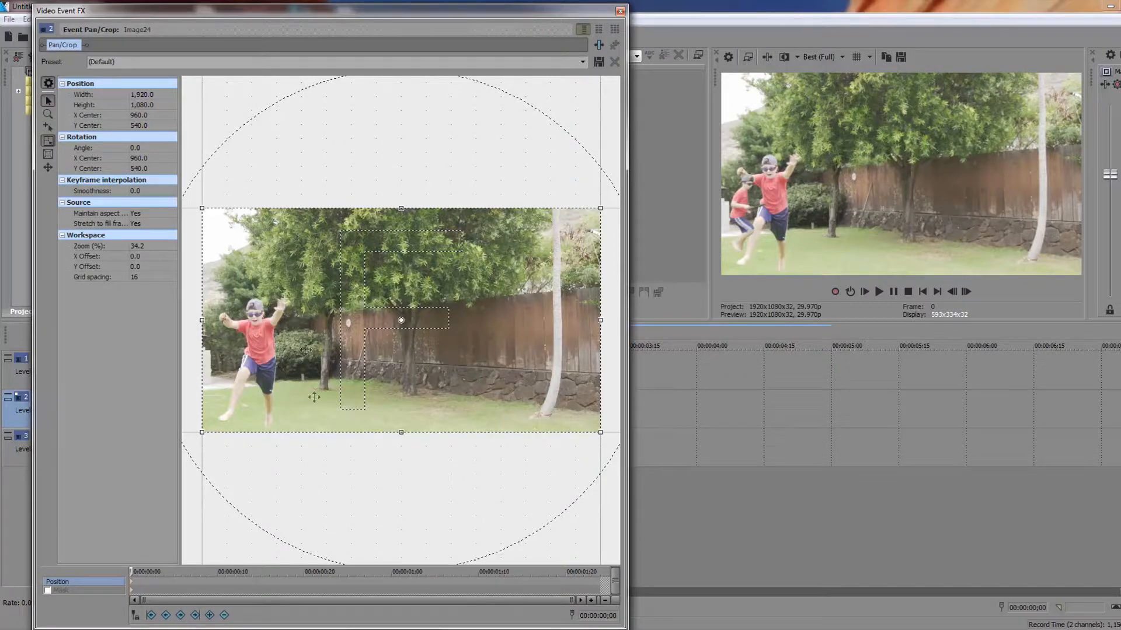
{"action": "left_click", "coordinate": [47, 590]}
{"action": "scroll", "coordinate": [294, 456], "scroll_direction": "up", "scroll_amount": 2}
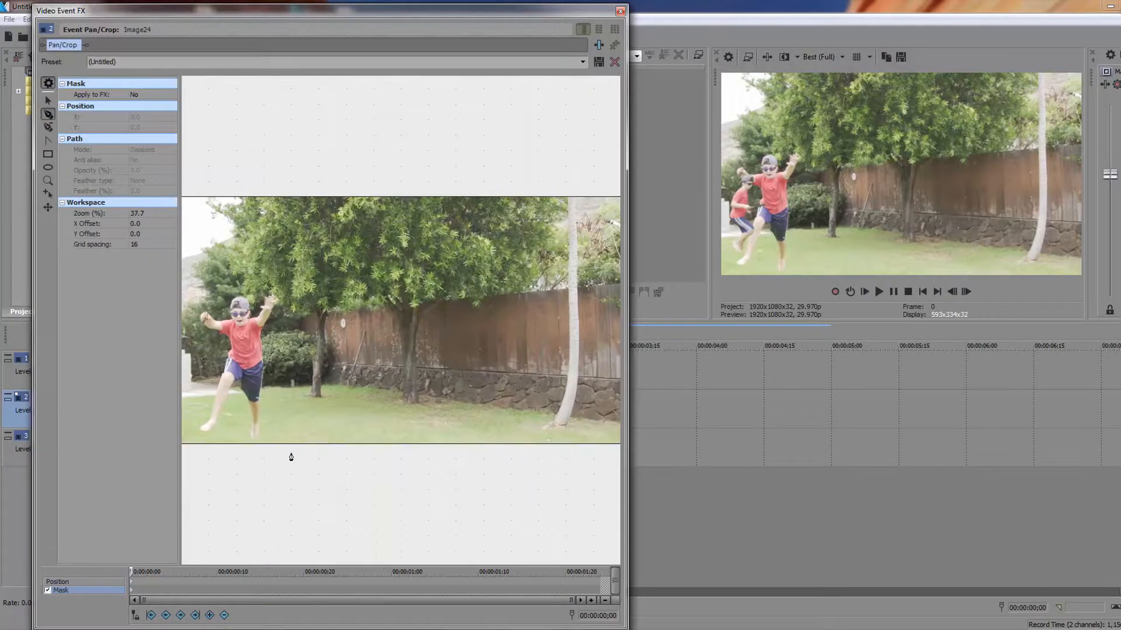
{"action": "scroll", "coordinate": [296, 457], "scroll_direction": "up", "scroll_amount": 3}
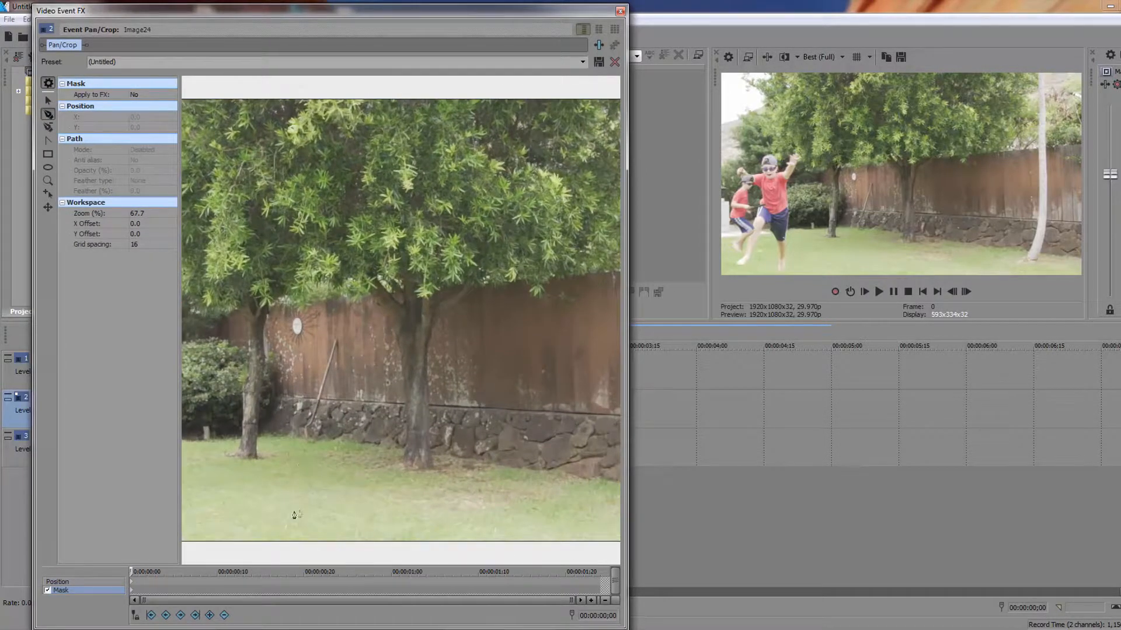
{"action": "left_click", "coordinate": [48, 101]}
{"action": "left_click_drag", "start_coordinate": [324, 315], "coordinate": [525, 315]}
{"action": "scroll", "coordinate": [462, 380], "scroll_direction": "up", "scroll_amount": 2}
{"action": "left_click_drag", "start_coordinate": [463, 380], "coordinate": [472, 345]}
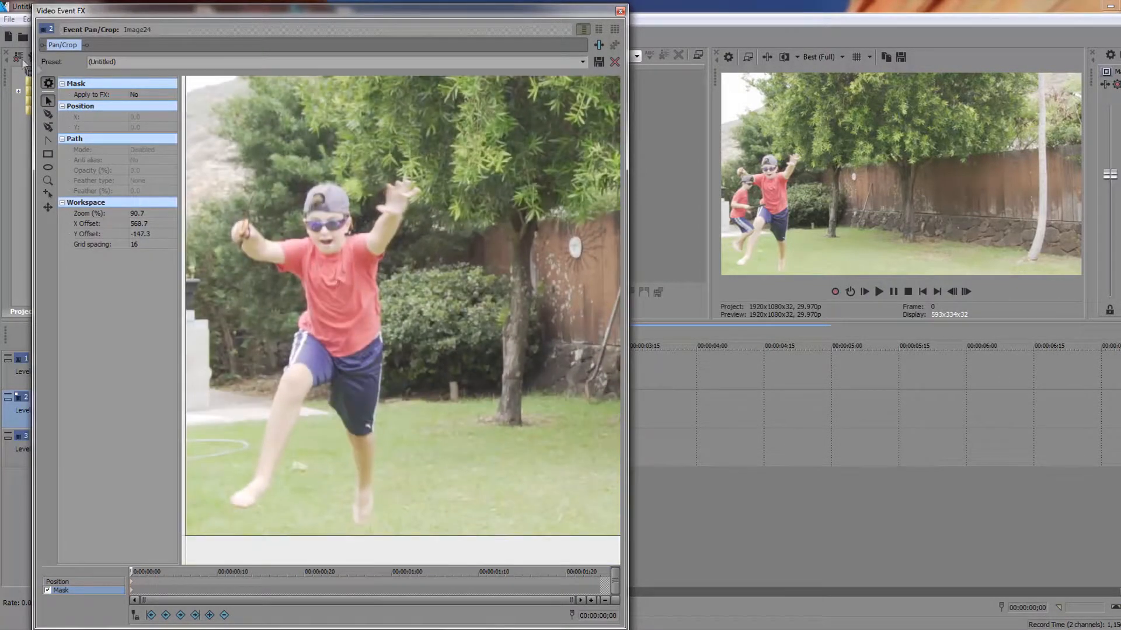
- Start a mask path below the boy's cap and place anchors around the hand with the stick, the arm and the shirt's side
{"action": "left_click", "coordinate": [49, 114]}
{"action": "left_click", "coordinate": [349, 218]}
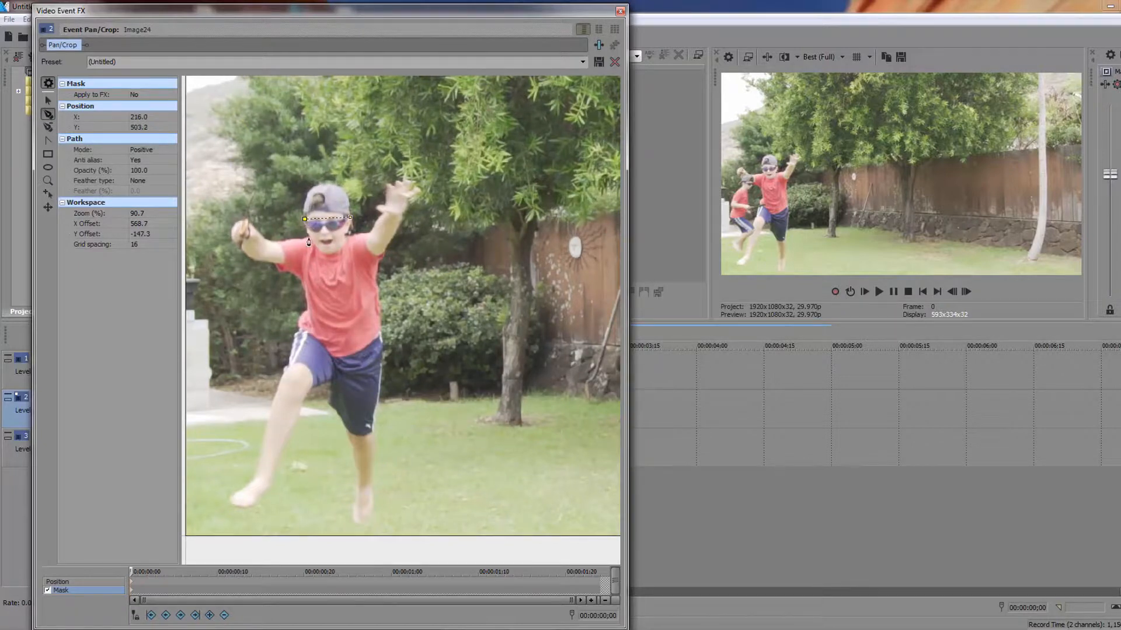
{"action": "left_click_drag", "start_coordinate": [255, 208], "coordinate": [256, 191]}
{"action": "left_click", "coordinate": [240, 240]}
{"action": "left_click", "coordinate": [255, 261]}
{"action": "left_click", "coordinate": [283, 261]}
{"action": "left_click", "coordinate": [308, 298]}
- Continue the mask anchors around both legs, up the shirt and around the other raised hand, and close the path at the head
{"action": "left_click", "coordinate": [258, 471]}
{"action": "left_click", "coordinate": [236, 493]}
{"action": "left_click", "coordinate": [250, 504]}
{"action": "left_click", "coordinate": [272, 484]}
{"action": "left_click", "coordinate": [307, 392]}
{"action": "left_click", "coordinate": [382, 338]}
{"action": "left_click", "coordinate": [376, 266]}
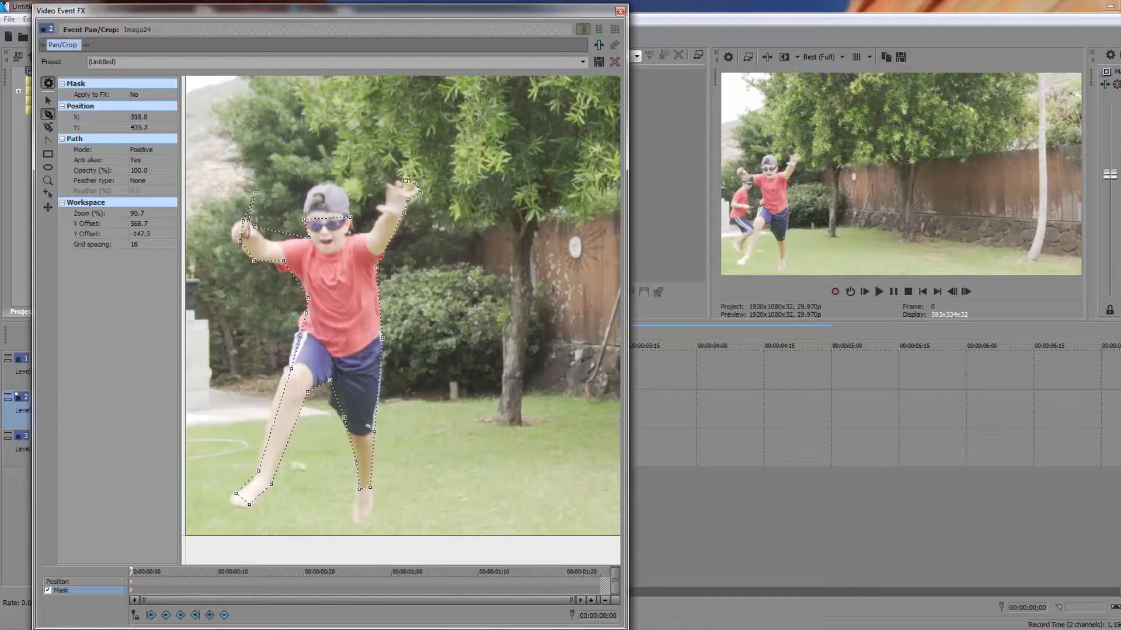
{"action": "left_click", "coordinate": [349, 236]}
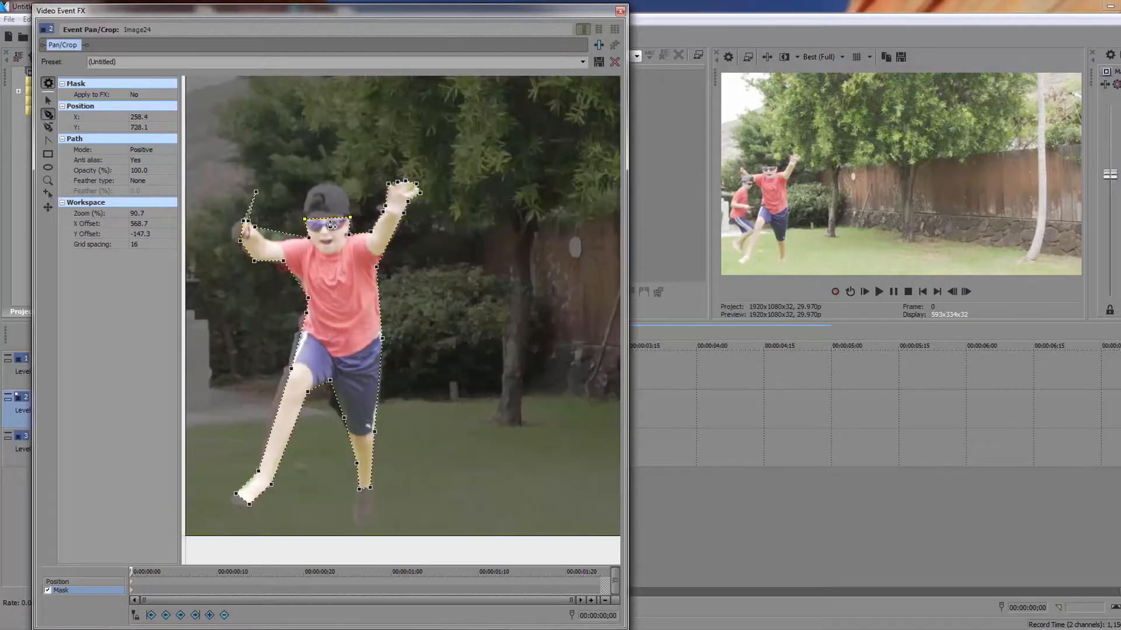
- Curve the mask over the cap and reshape it around the stick-holding hand, that arm and the adjacent side of the shirt
{"action": "left_click_drag", "start_coordinate": [327, 219], "coordinate": [356, 187]}
{"action": "left_click_drag", "start_coordinate": [279, 238], "coordinate": [275, 246]}
{"action": "left_click", "coordinate": [239, 239]}
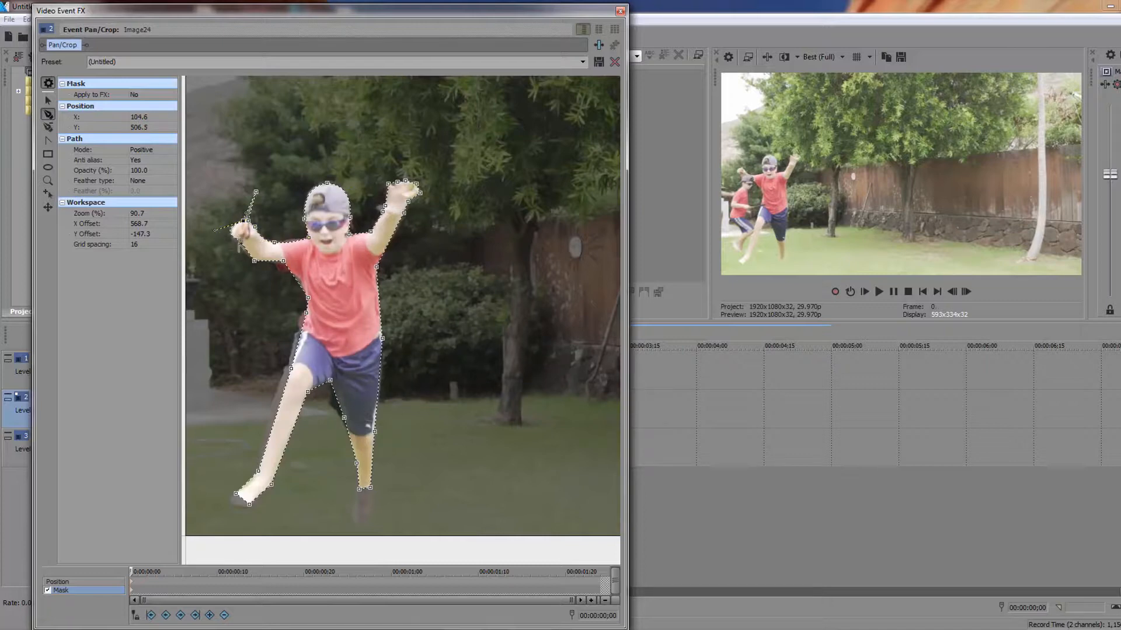
{"action": "left_click", "coordinate": [255, 261]}
{"action": "left_click_drag", "start_coordinate": [284, 268], "coordinate": [282, 270]}
{"action": "left_click", "coordinate": [306, 313]}
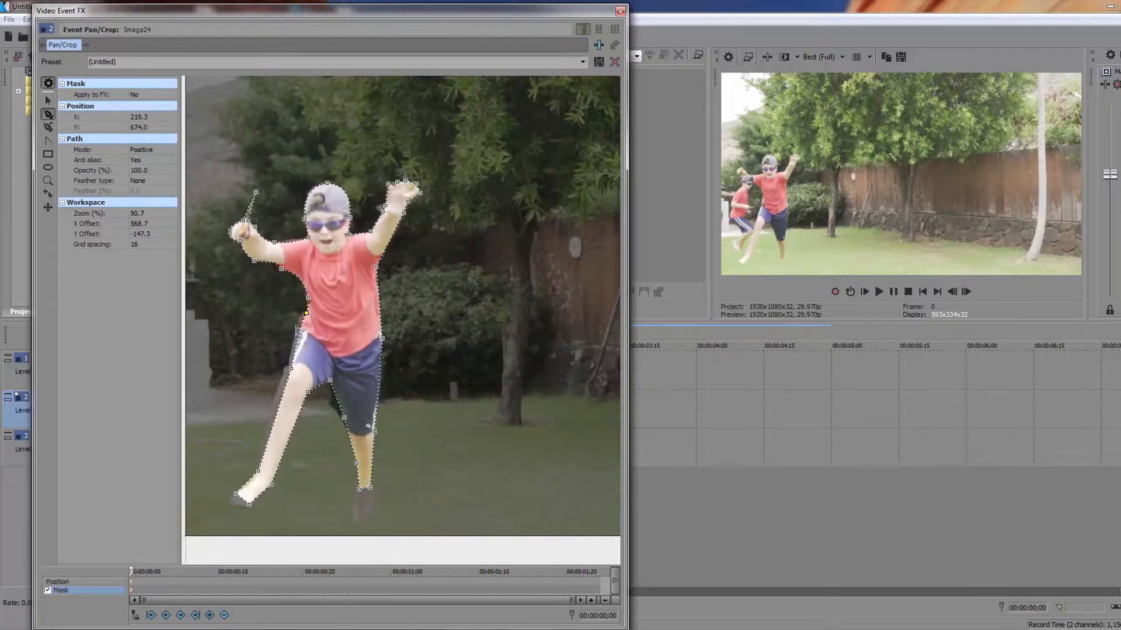
- Reshape the mask along the forward leg and foot, the inner shorts and the rear foot with curved and moved anchors
{"action": "left_click_drag", "start_coordinate": [291, 368], "coordinate": [272, 397]}
{"action": "left_click", "coordinate": [236, 494]}
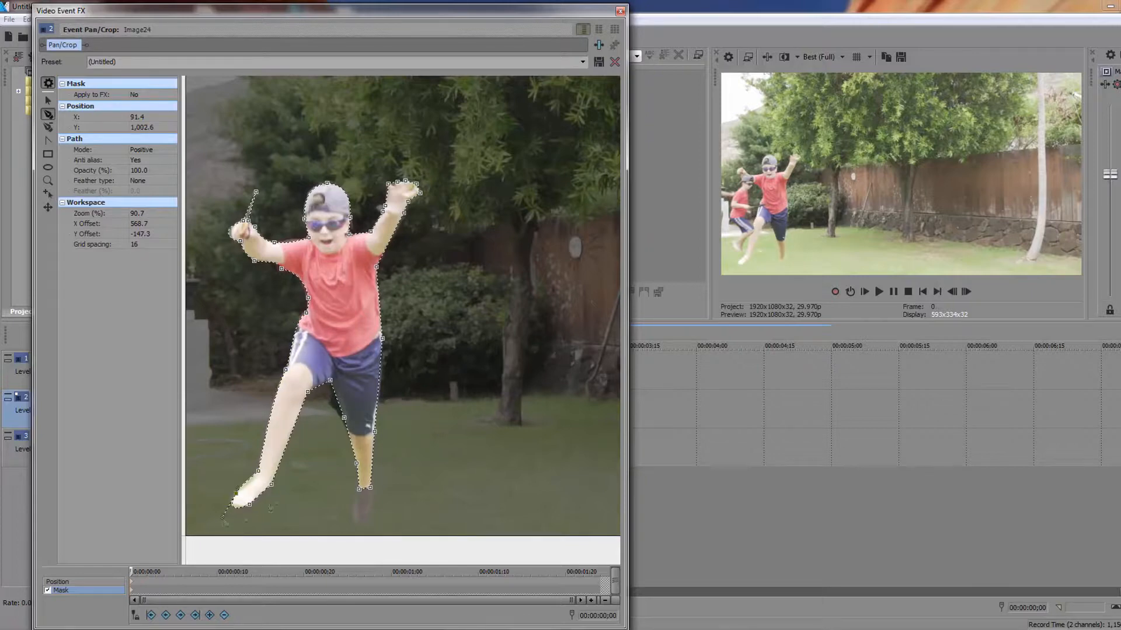
{"action": "left_click", "coordinate": [331, 382]}
{"action": "left_click_drag", "start_coordinate": [341, 404], "coordinate": [327, 412]}
{"action": "left_click_drag", "start_coordinate": [365, 489], "coordinate": [343, 530]}
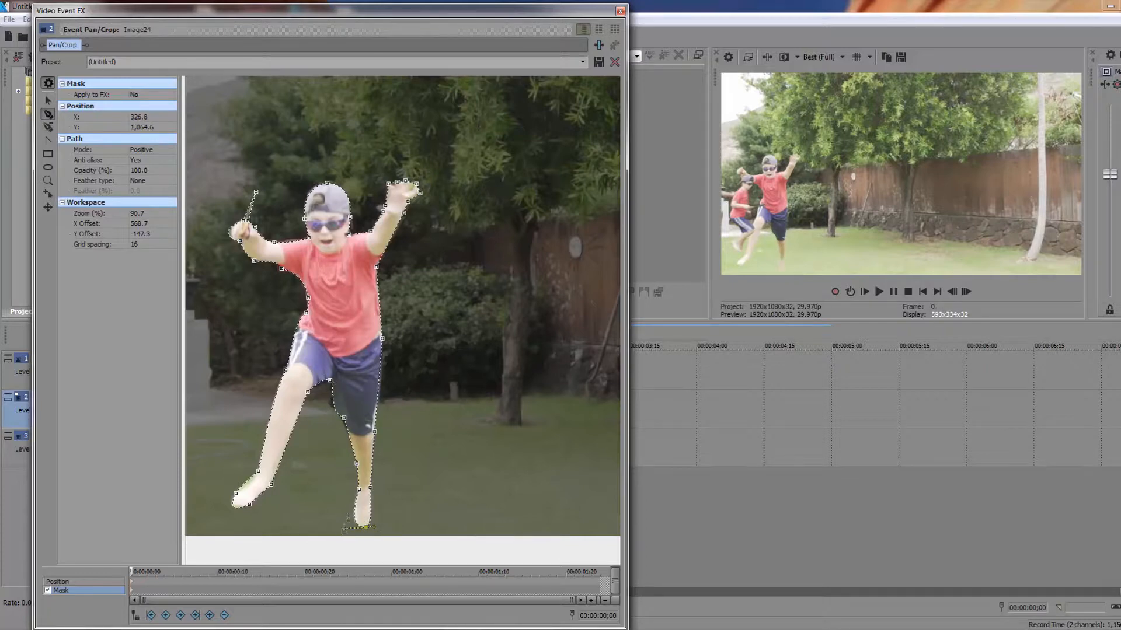
- Refine the mask at the armpit and around the fingers of the empty raised hand
{"action": "left_click", "coordinate": [376, 267]}
{"action": "scroll", "coordinate": [377, 271], "scroll_direction": "up", "scroll_amount": 3}
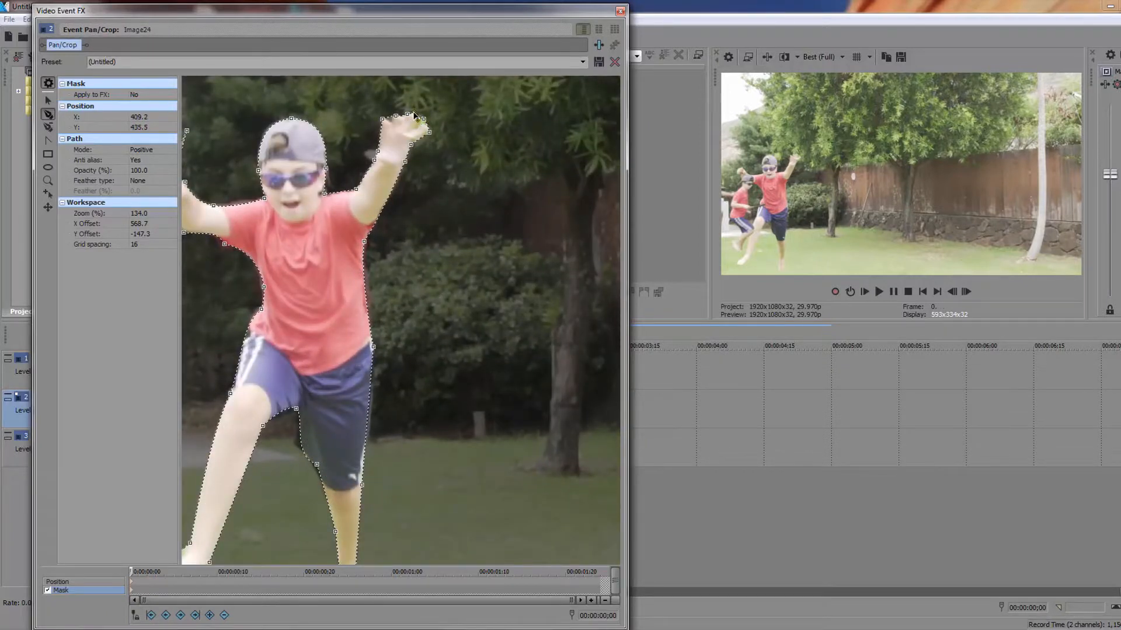
{"action": "key", "text": "ctrl+d"}
{"action": "left_click_drag", "start_coordinate": [435, 178], "coordinate": [460, 294]}
{"action": "scroll", "coordinate": [460, 293], "scroll_direction": "up", "scroll_amount": 4}
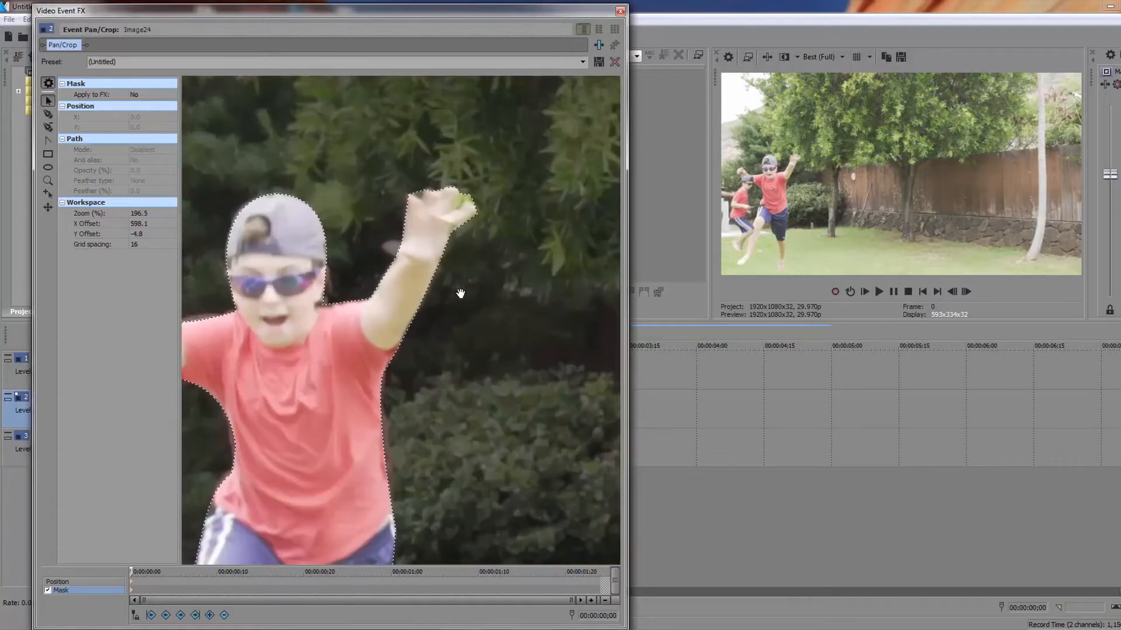
{"action": "left_click", "coordinate": [471, 223]}
{"action": "mouse_move", "coordinate": [468, 207]}
{"action": "left_mouse_down"}
{"action": "mouse_move", "coordinate": [455, 207]}
{"action": "mouse_move", "coordinate": [479, 195]}
{"action": "left_mouse_up"}
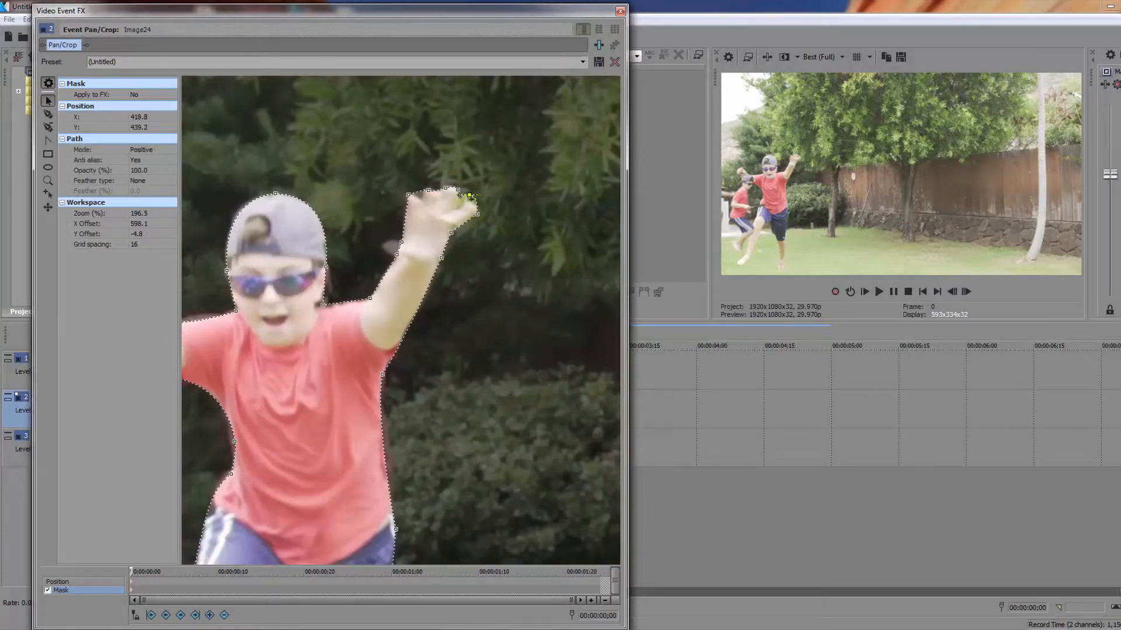
- Set the Image24 mask's feather type to Both with a feather of 0.5%
{"action": "left_click", "coordinate": [49, 115]}
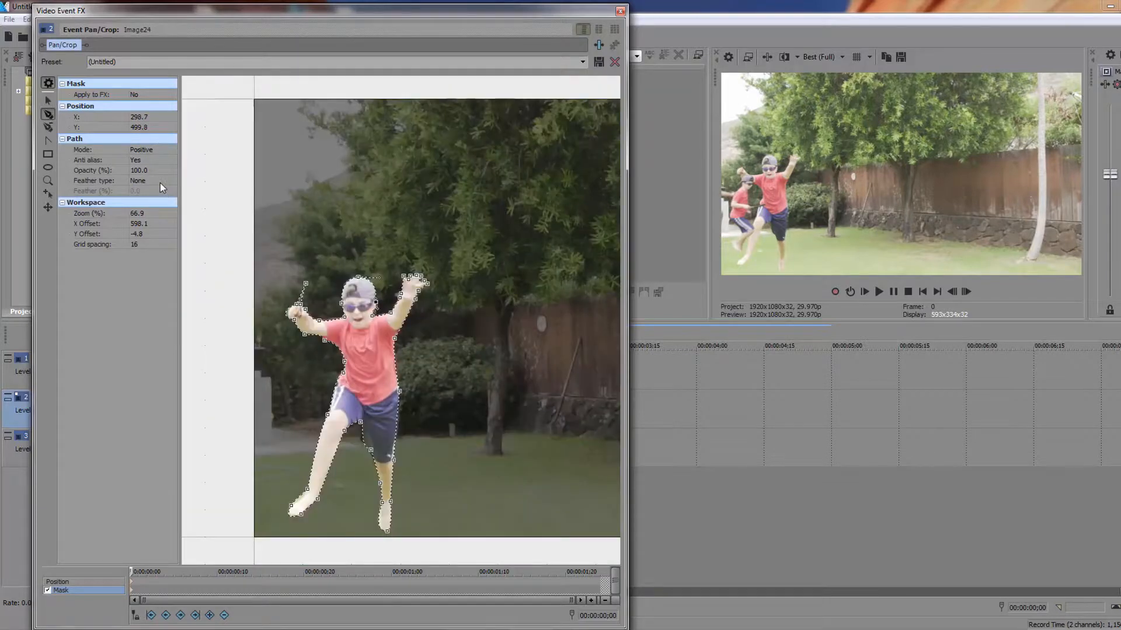
{"action": "left_click", "coordinate": [160, 182]}
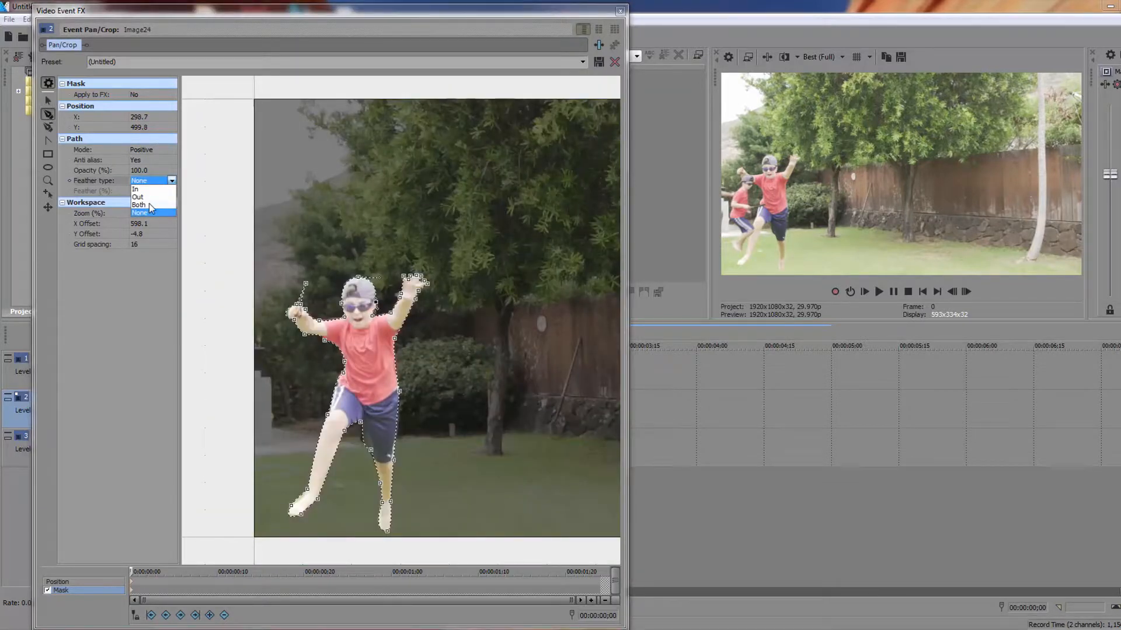
{"action": "left_click", "coordinate": [152, 204]}
{"action": "left_click", "coordinate": [158, 192]}
{"action": "left_click", "coordinate": [172, 191]}
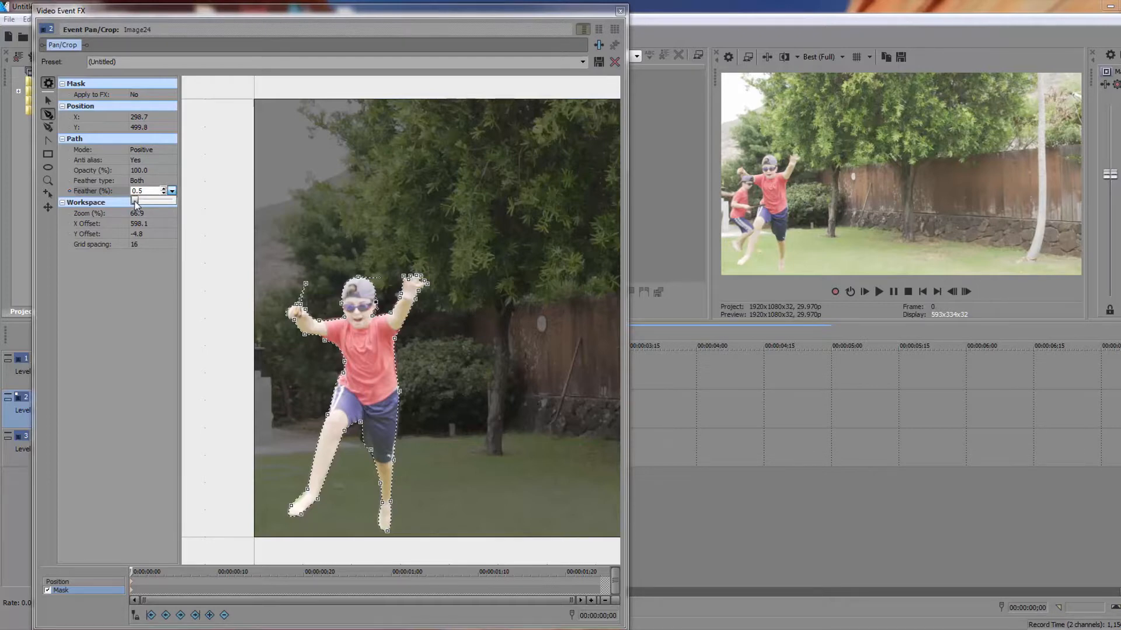
- Close the Image24 mask editor, play the composite and park the playhead at 00:00:02;26, where the boy is turned away with one arm out
{"action": "left_click", "coordinate": [620, 12]}
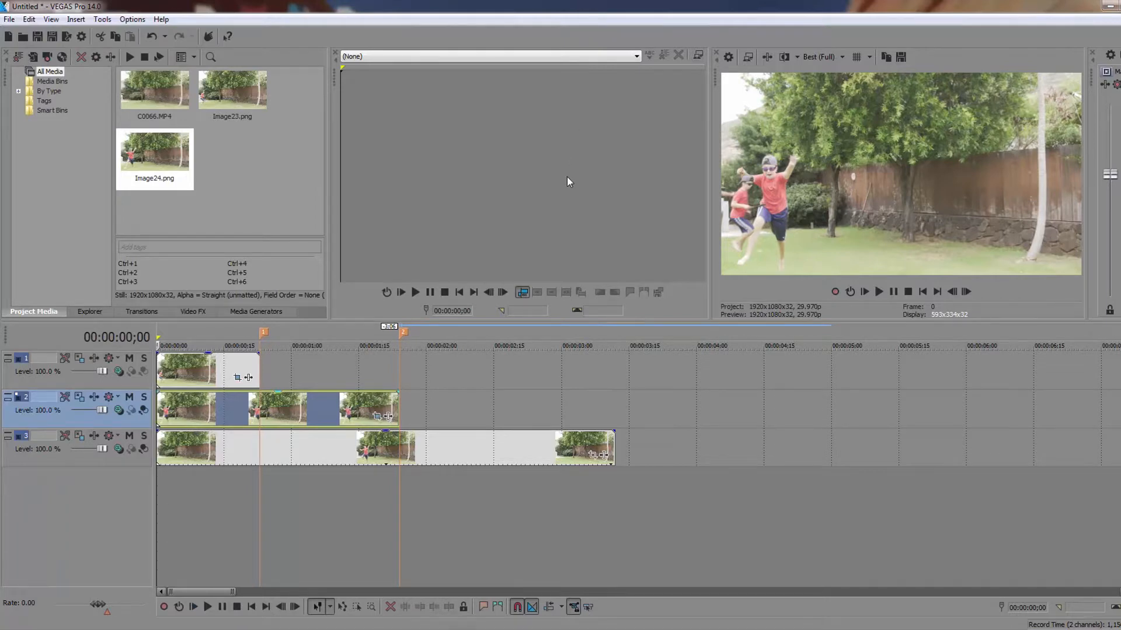
{"action": "key", "text": "space"}
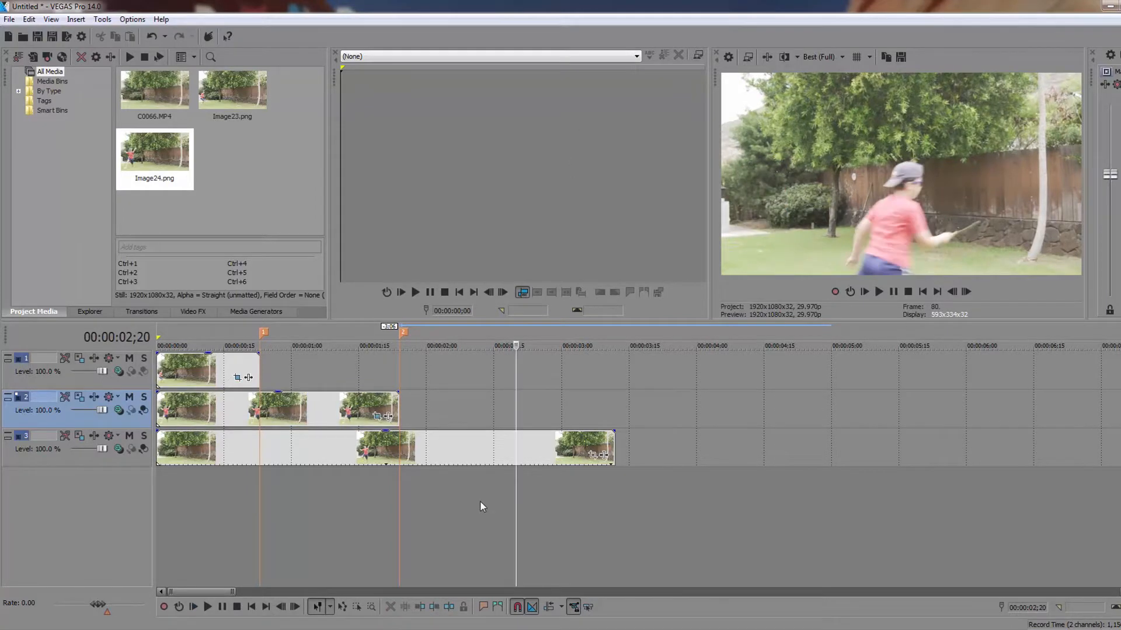
{"action": "key", "text": "Return"}
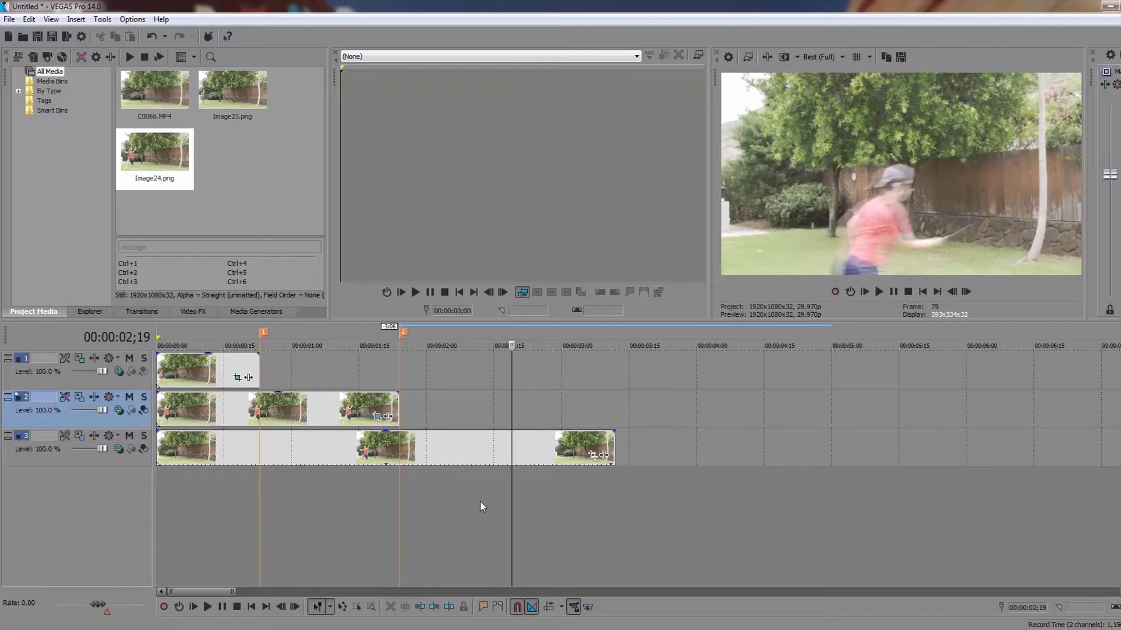
{"action": "key", "text": "Right"}
{"action": "key", "text": "Right"}
{"action": "key", "text": "Right"}
{"action": "key", "text": "Right"}
{"action": "key", "text": "Right"}
{"action": "key", "text": "Right"}
{"action": "key", "text": "Right"}
{"action": "key", "text": "Right"}
{"action": "key", "text": "Right"}
{"action": "key", "text": "Right"}
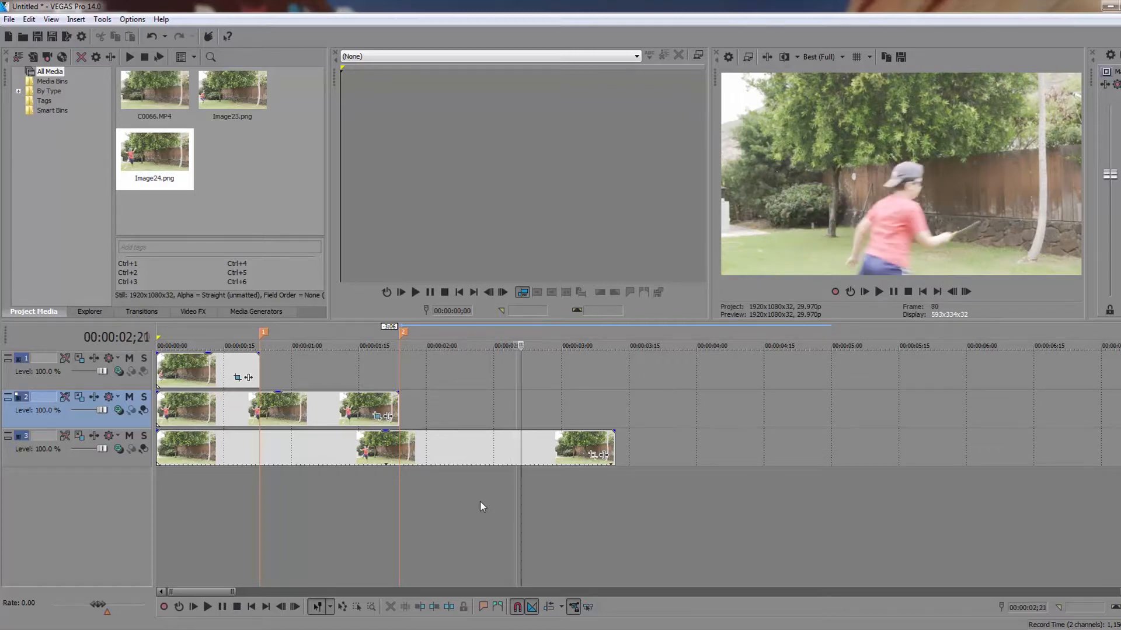
{"action": "key", "text": "Left"}
{"action": "key", "text": "Left"}
{"action": "key", "text": "Left"}
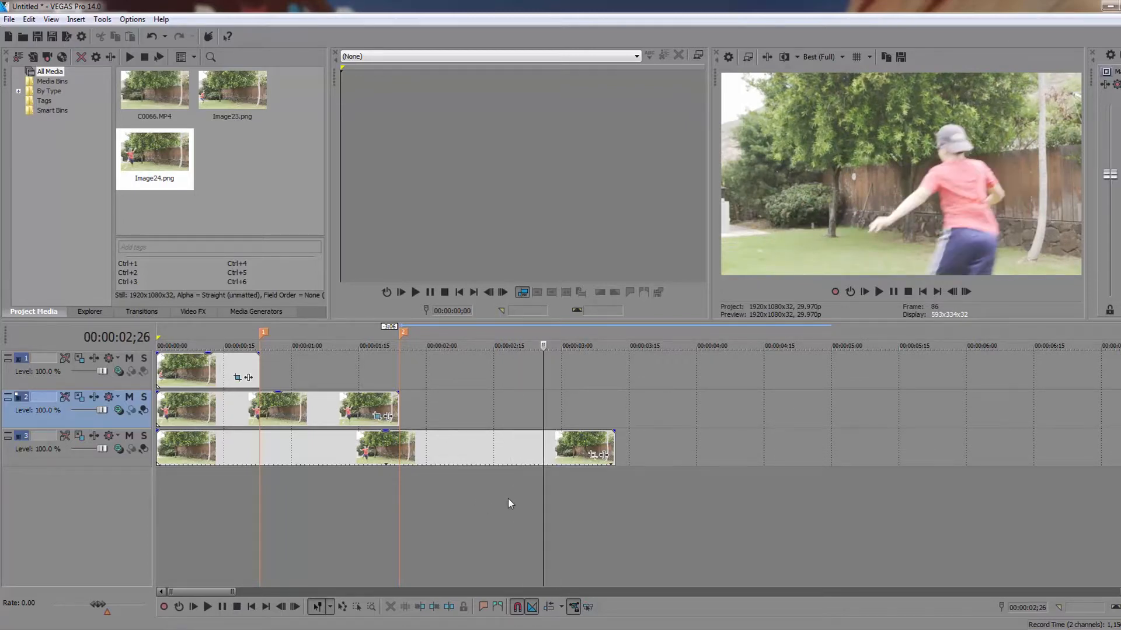
- Duplicate the track that holds the original video clip
{"action": "right_click", "coordinate": [442, 443]}
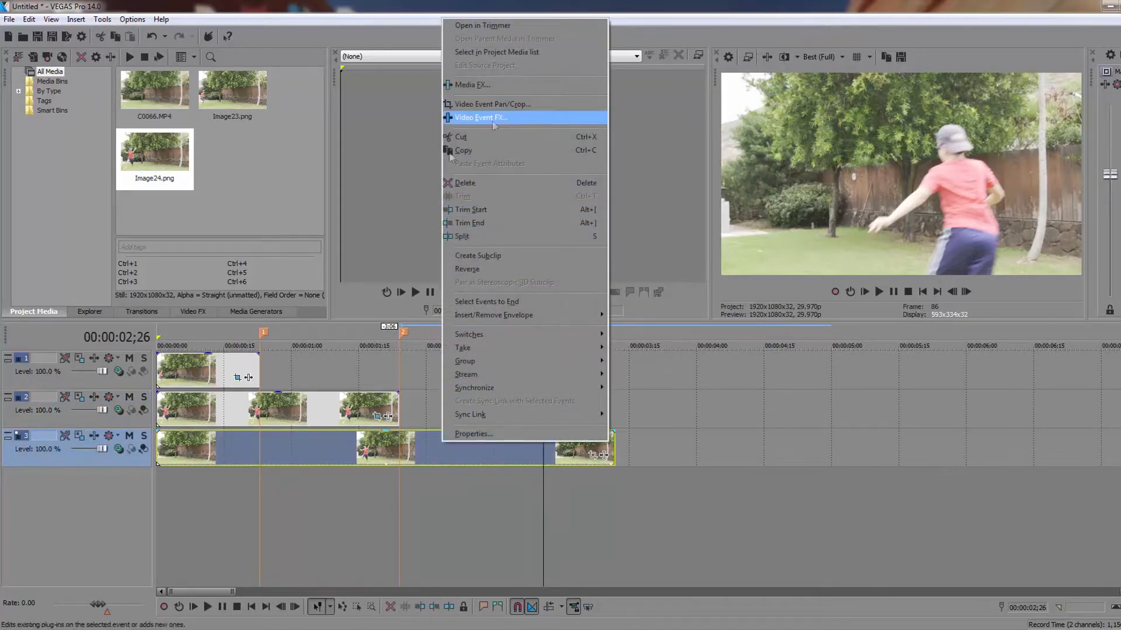
{"action": "left_click", "coordinate": [76, 450]}
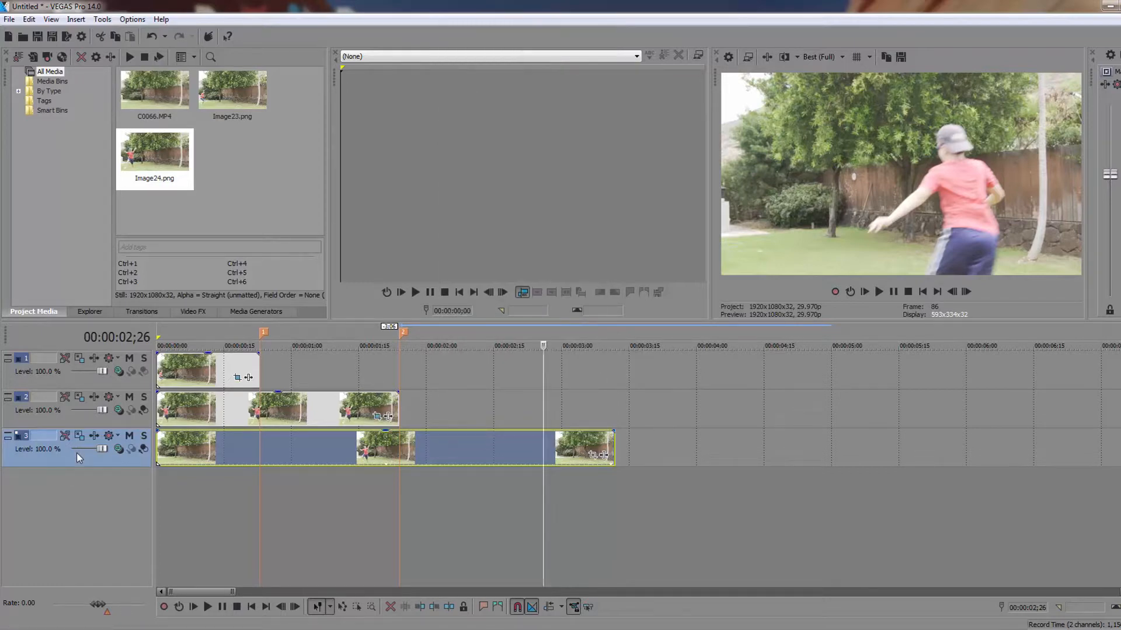
{"action": "right_click", "coordinate": [85, 460]}
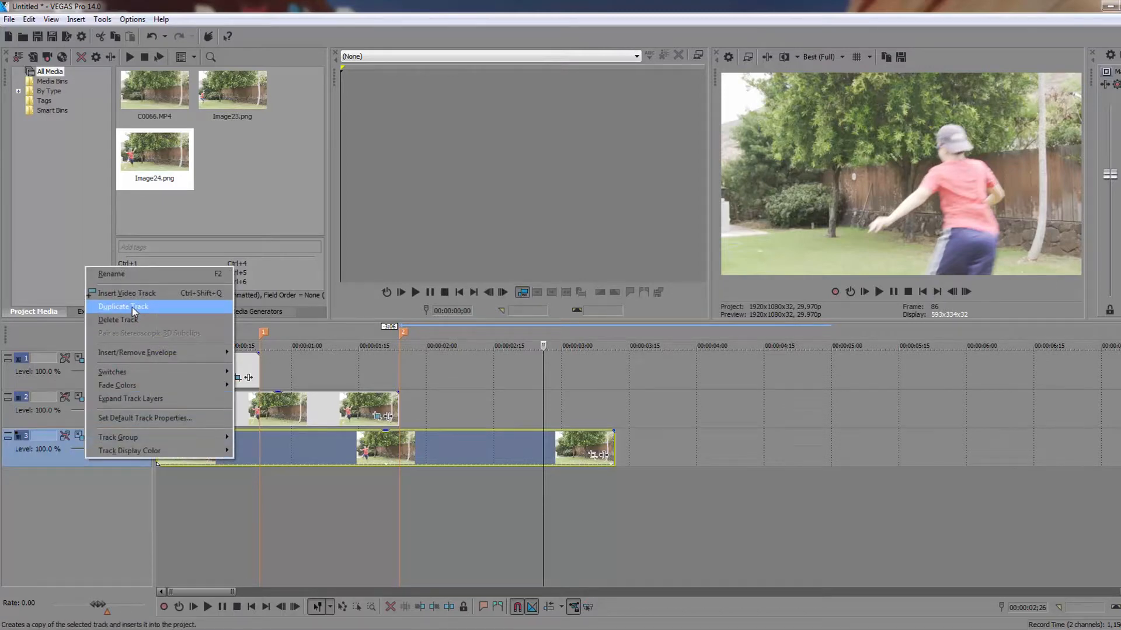
{"action": "left_click", "coordinate": [134, 311]}
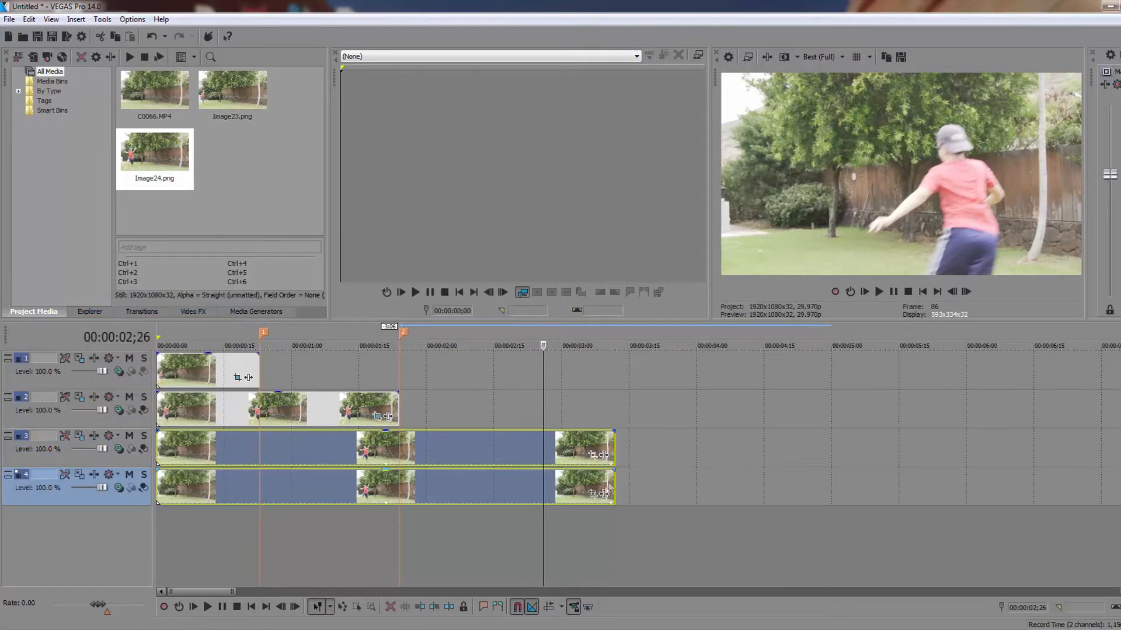
- Split the upper copy of the clip on track 3 at 00:00:02;26 and add a marker there
{"action": "left_click", "coordinate": [541, 455]}
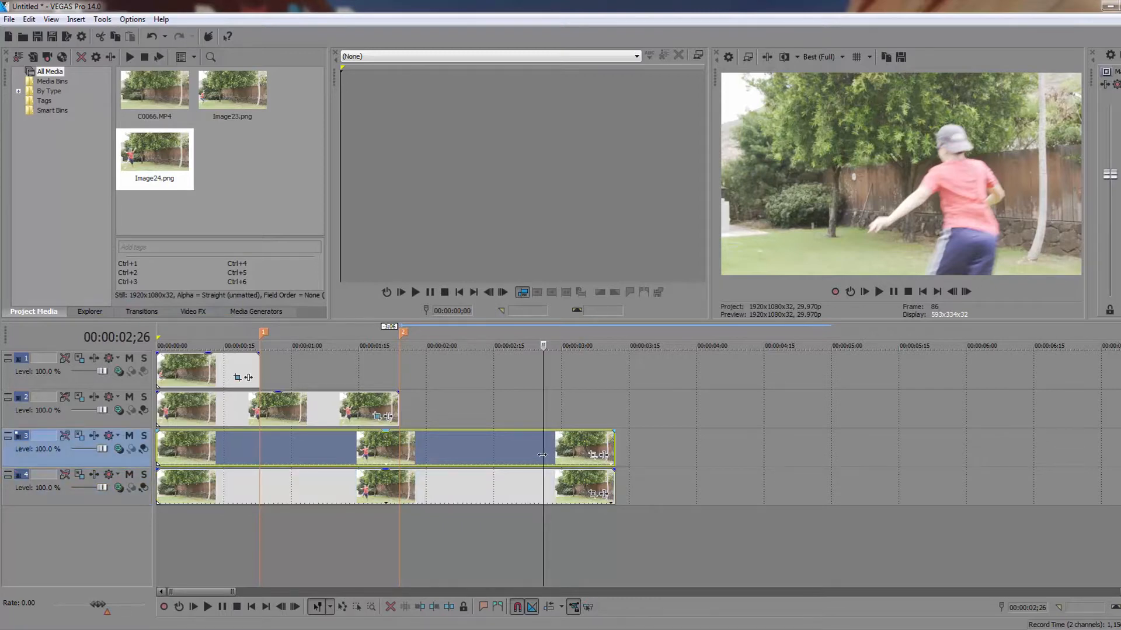
{"action": "key", "text": "s"}
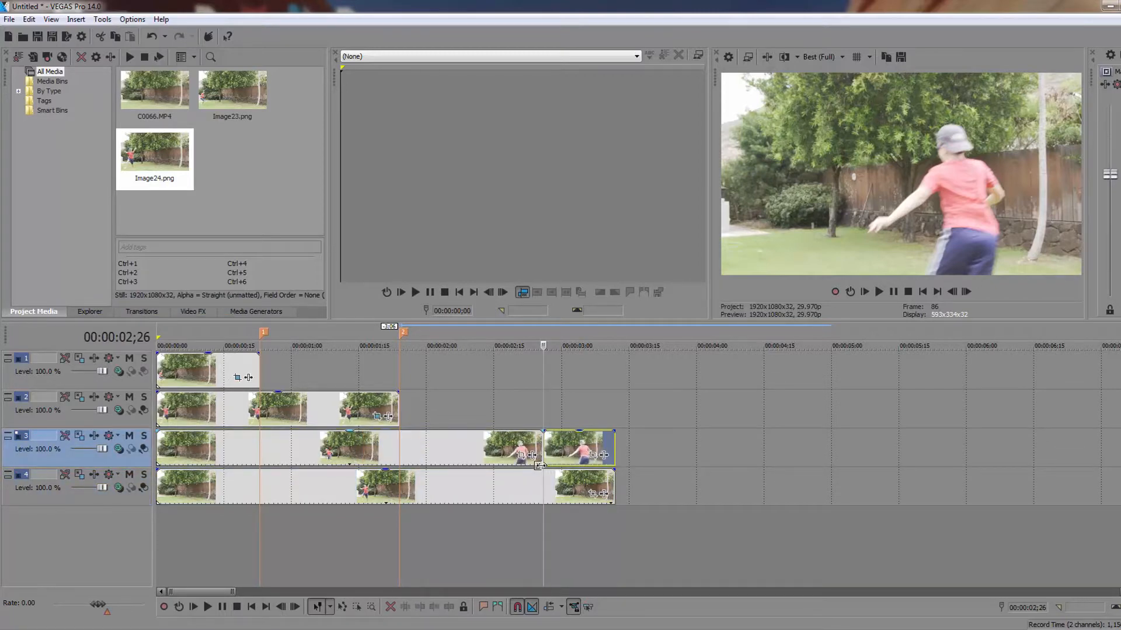
{"action": "key", "text": "m"}
{"action": "key", "text": "Return"}
- Save the current preview frame to the Desktop as PNG snapshot Image25
{"action": "left_click", "coordinate": [901, 57]}
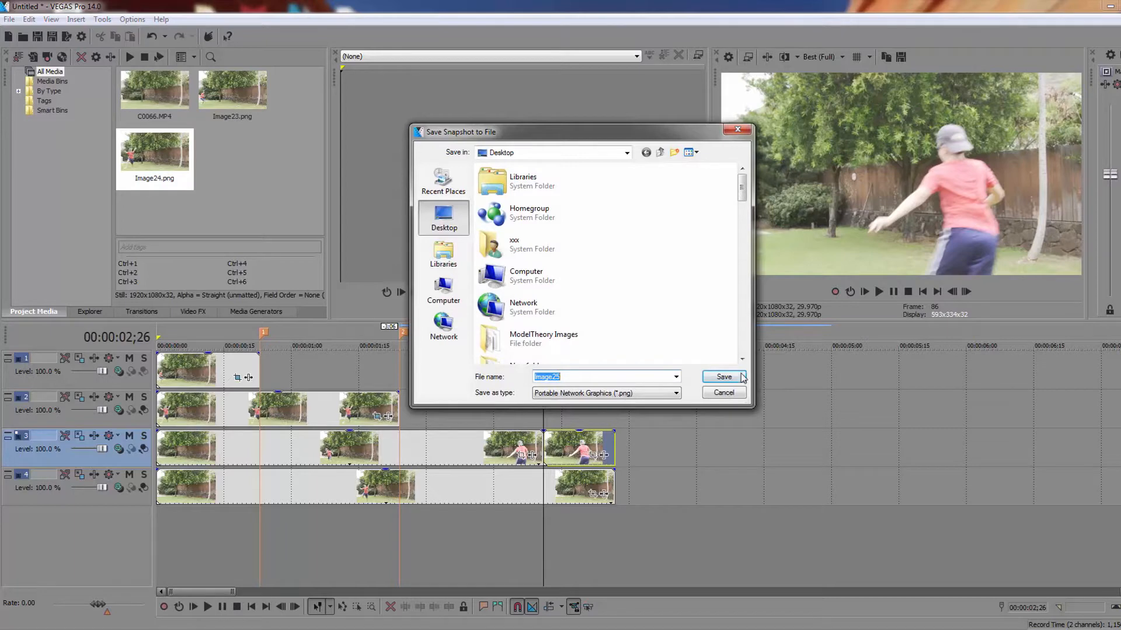
{"action": "left_click", "coordinate": [723, 377]}
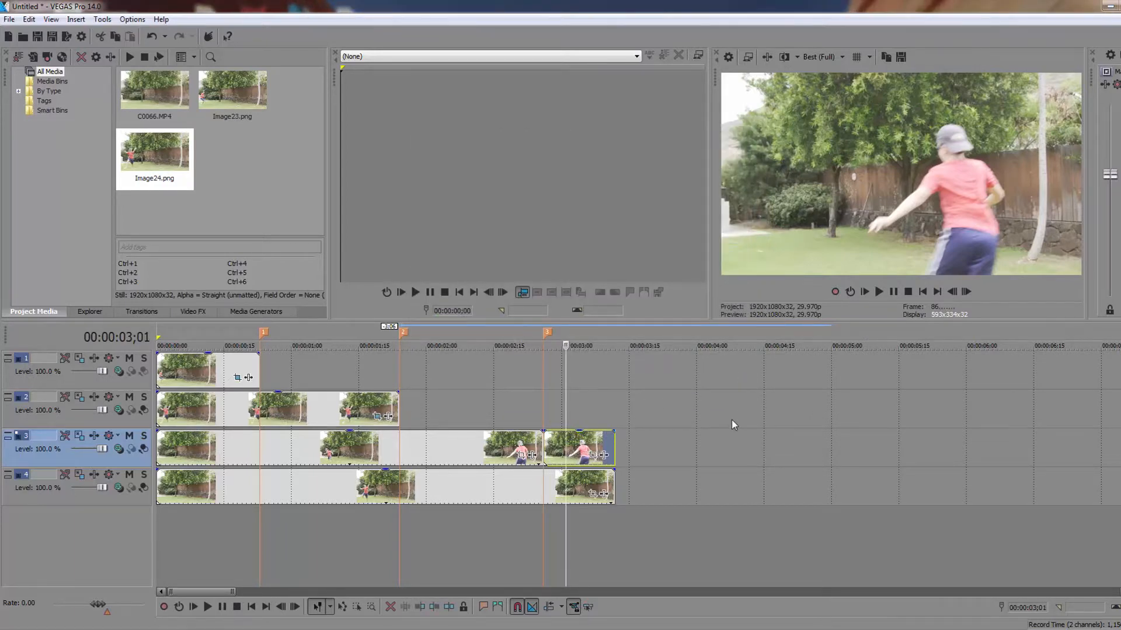
- Replace both clip pieces on track 3 with Image25.png, starting at the project start and trimmed to end at marker 3
{"action": "key", "text": "Delete"}
{"action": "left_click", "coordinate": [467, 448]}
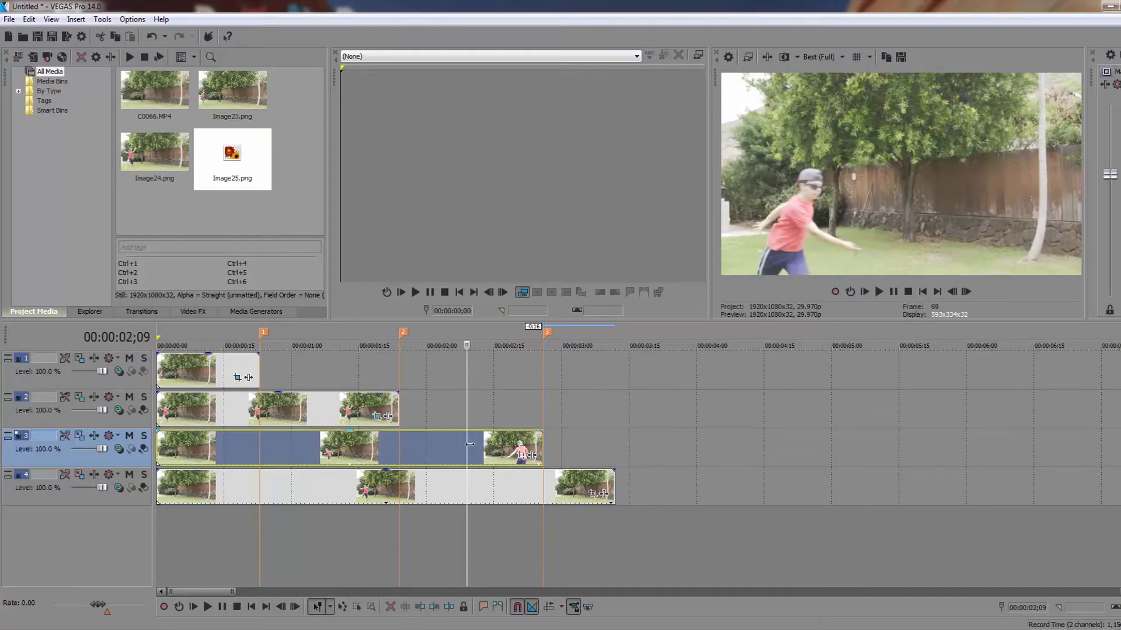
{"action": "key", "text": "Delete"}
{"action": "left_click_drag", "start_coordinate": [257, 178], "coordinate": [157, 449]}
{"action": "left_click_drag", "start_coordinate": [823, 449], "coordinate": [545, 448]}
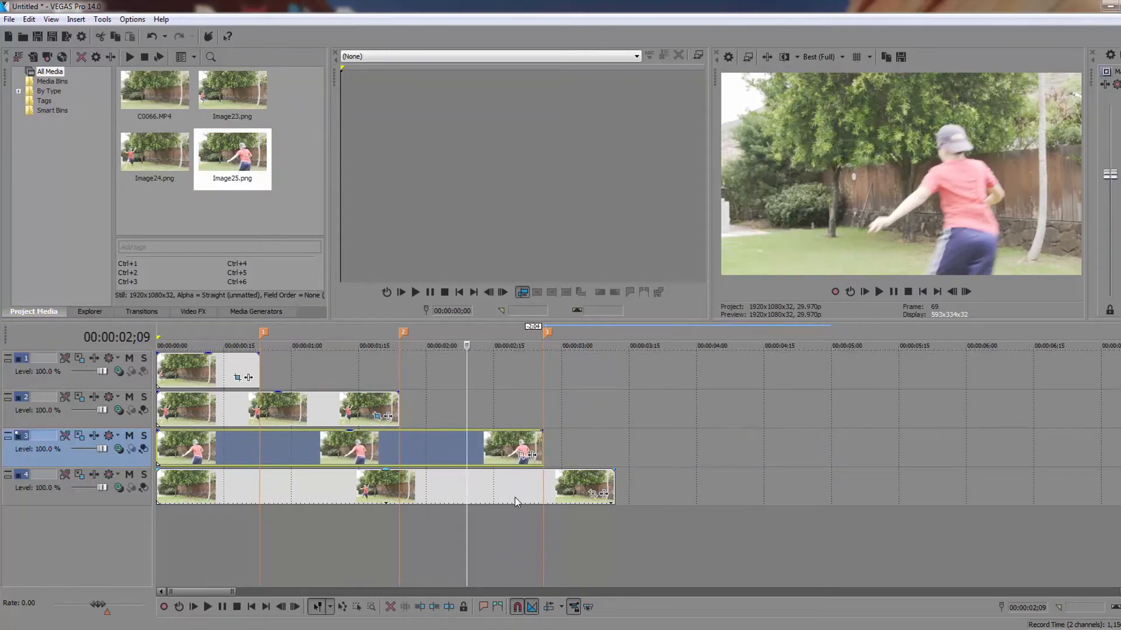
- Enable masking for the Image25 event and trace the boy from the cap and face along the outstretched arm and hand to the armpit
{"action": "left_click", "coordinate": [522, 455]}
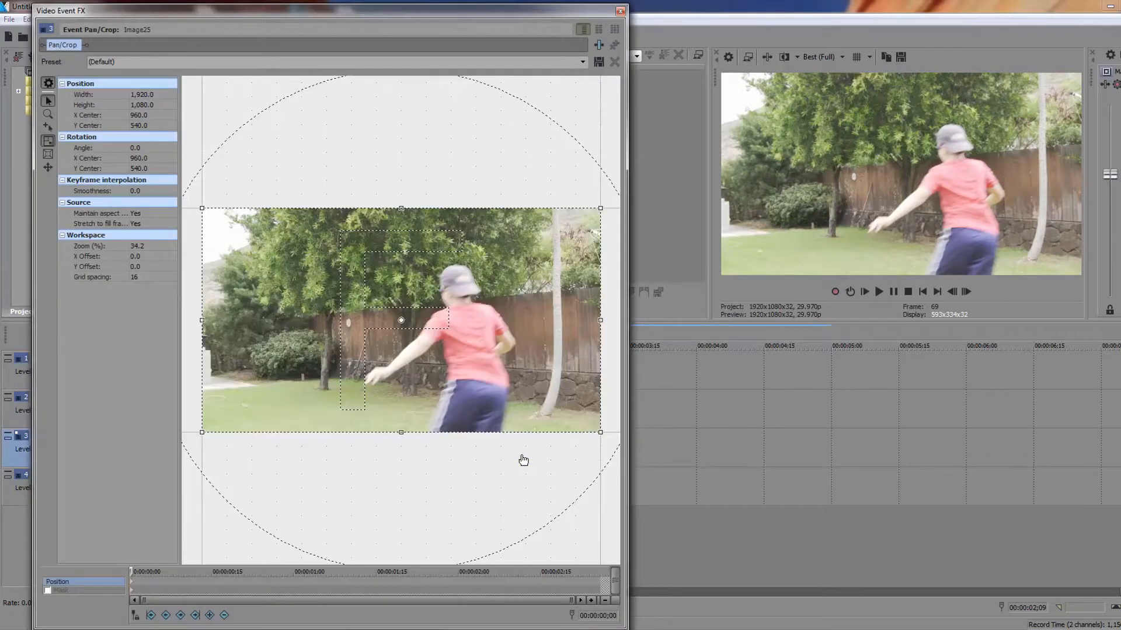
{"action": "left_click", "coordinate": [48, 590]}
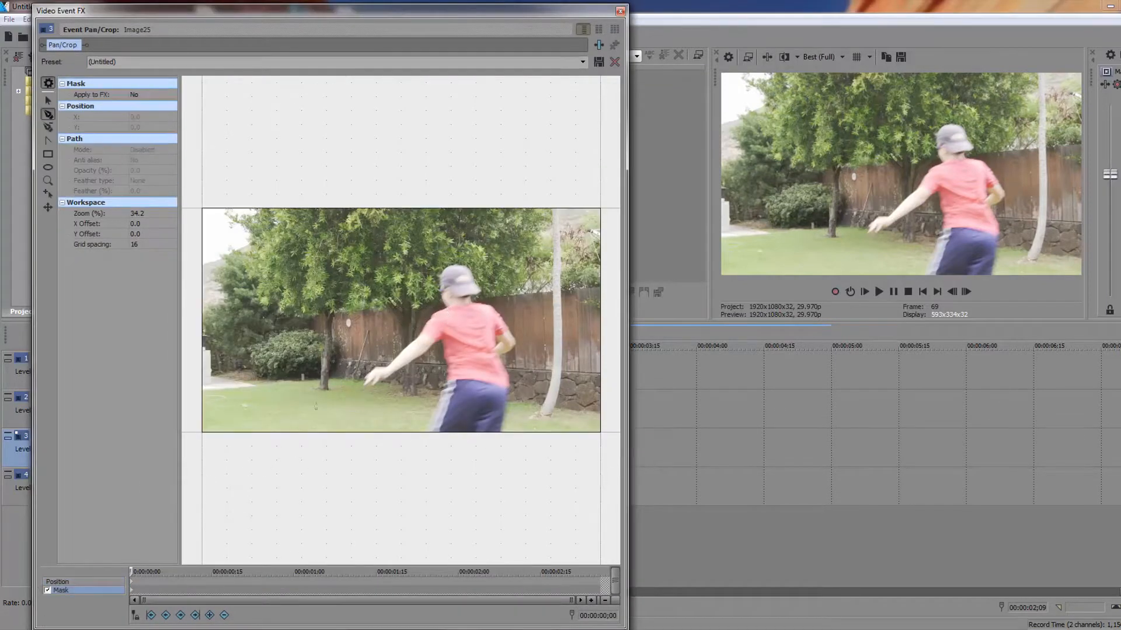
{"action": "left_click", "coordinate": [514, 257]}
{"action": "left_click", "coordinate": [463, 259]}
{"action": "left_click", "coordinate": [473, 301]}
{"action": "left_click", "coordinate": [433, 345]}
{"action": "left_click", "coordinate": [383, 390]}
{"action": "left_click", "coordinate": [364, 391]}
{"action": "left_click", "coordinate": [345, 407]}
{"action": "left_click", "coordinate": [344, 420]}
{"action": "left_click", "coordinate": [356, 414]}
{"action": "left_click", "coordinate": [437, 370]}
{"action": "left_click", "coordinate": [465, 346]}
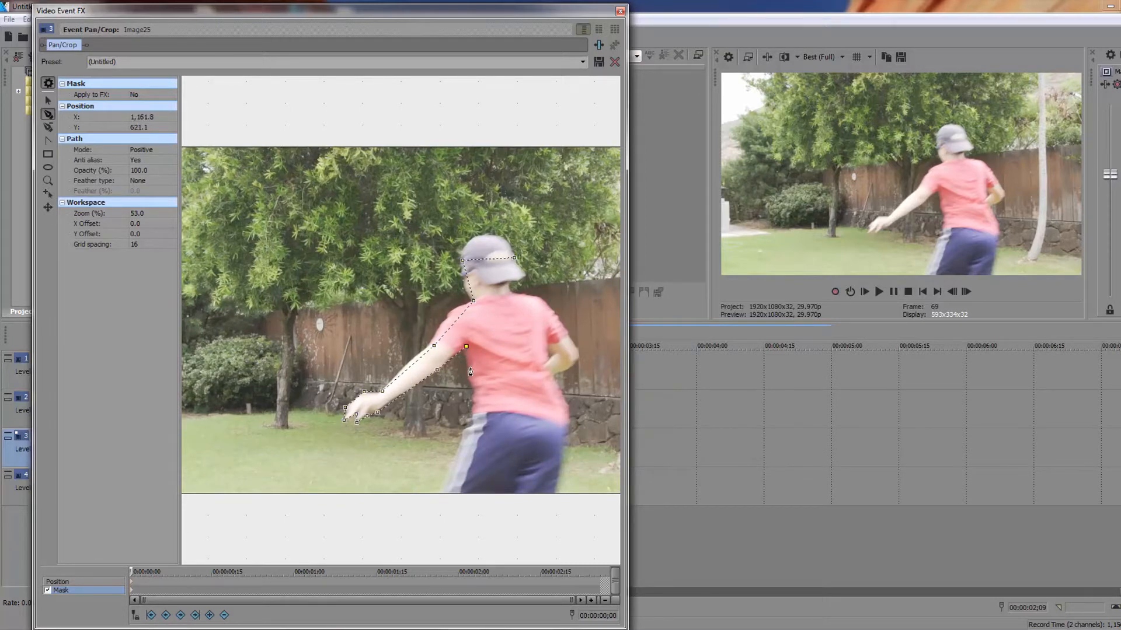
- Continue the mask down the shirt and leg, below the frame, up the other side past the elbow, and close it at the cap
{"action": "left_click", "coordinate": [470, 420]}
{"action": "left_click", "coordinate": [459, 447]}
{"action": "left_click", "coordinate": [433, 512]}
{"action": "left_click", "coordinate": [557, 503]}
{"action": "left_click", "coordinate": [554, 376]}
{"action": "left_click", "coordinate": [564, 370]}
{"action": "left_click", "coordinate": [511, 289]}
{"action": "left_click", "coordinate": [524, 277]}
{"action": "left_click", "coordinate": [514, 258]}
- Reshape the Image25 mask with added and moved anchors around the cap top, the far shoulder, the bent elbow and the hip
{"action": "left_click", "coordinate": [495, 259]}
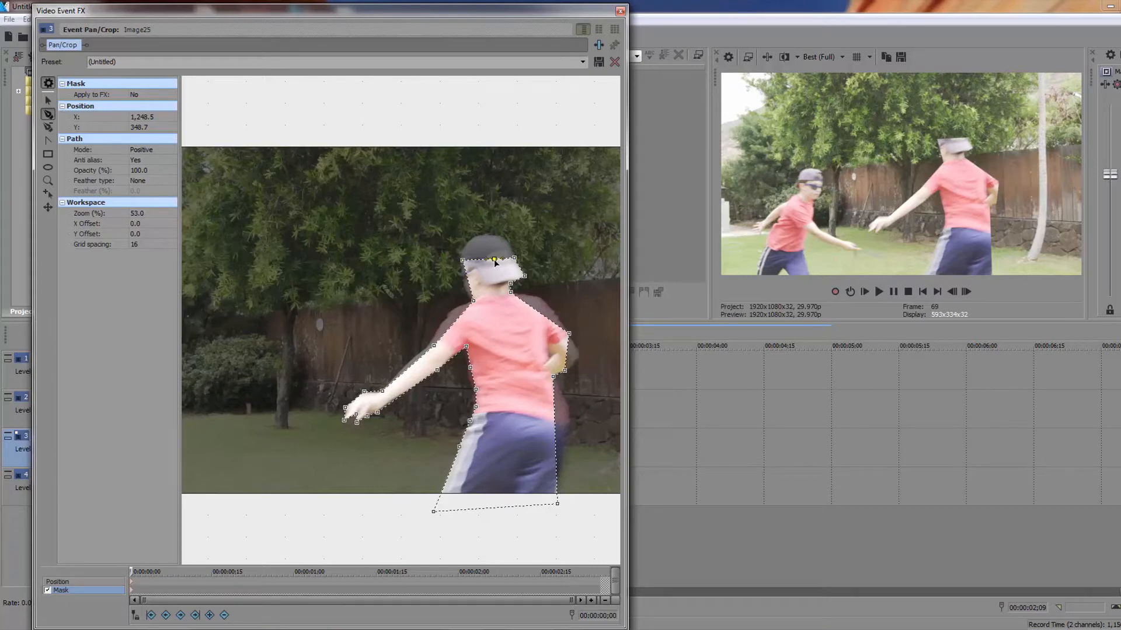
{"action": "left_click_drag", "start_coordinate": [494, 260], "coordinate": [487, 235]}
{"action": "left_click", "coordinate": [541, 314]}
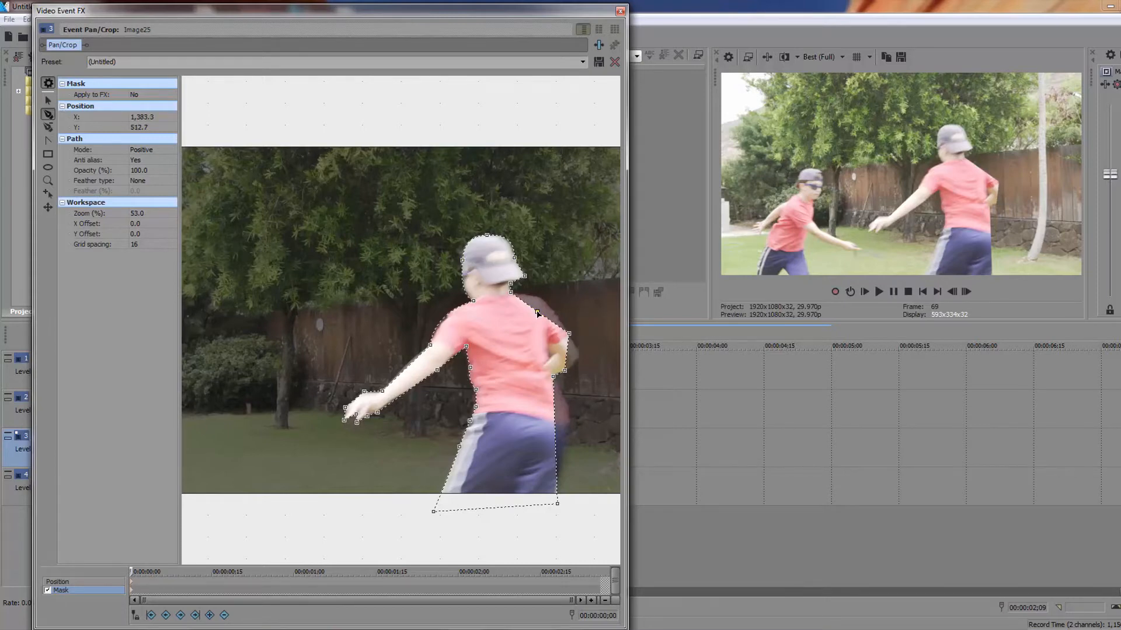
{"action": "left_click_drag", "start_coordinate": [541, 314], "coordinate": [543, 301]}
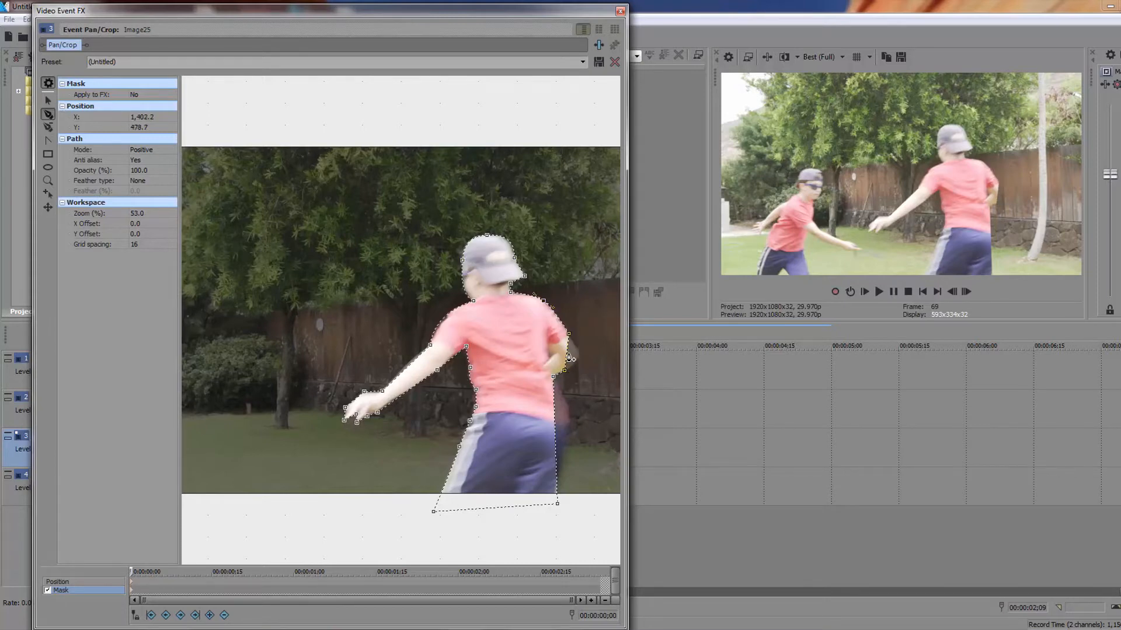
{"action": "left_click_drag", "start_coordinate": [565, 370], "coordinate": [594, 366]}
{"action": "mouse_move", "coordinate": [555, 444]}
{"action": "left_mouse_down"}
{"action": "mouse_move", "coordinate": [569, 420]}
{"action": "mouse_move", "coordinate": [562, 448]}
{"action": "left_mouse_up"}
- Set the Image25 mask's feather type and feather amount, and play the composite from the project start
{"action": "left_click", "coordinate": [143, 180]}
{"action": "left_click", "coordinate": [140, 213]}
{"action": "left_click", "coordinate": [140, 191]}
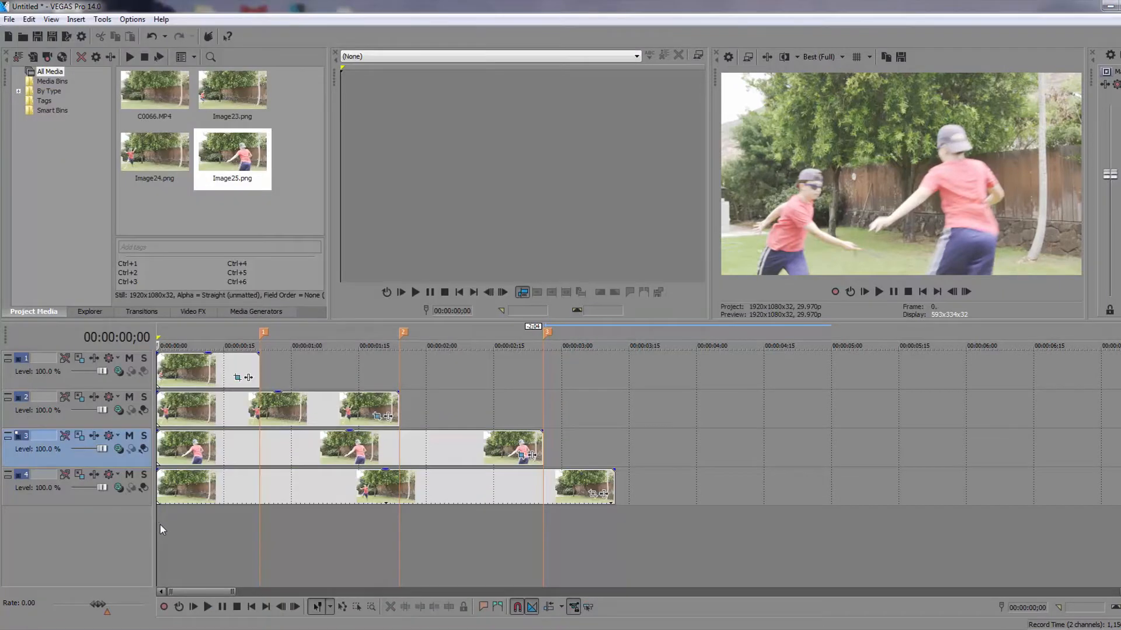
{"action": "key", "text": "space"}
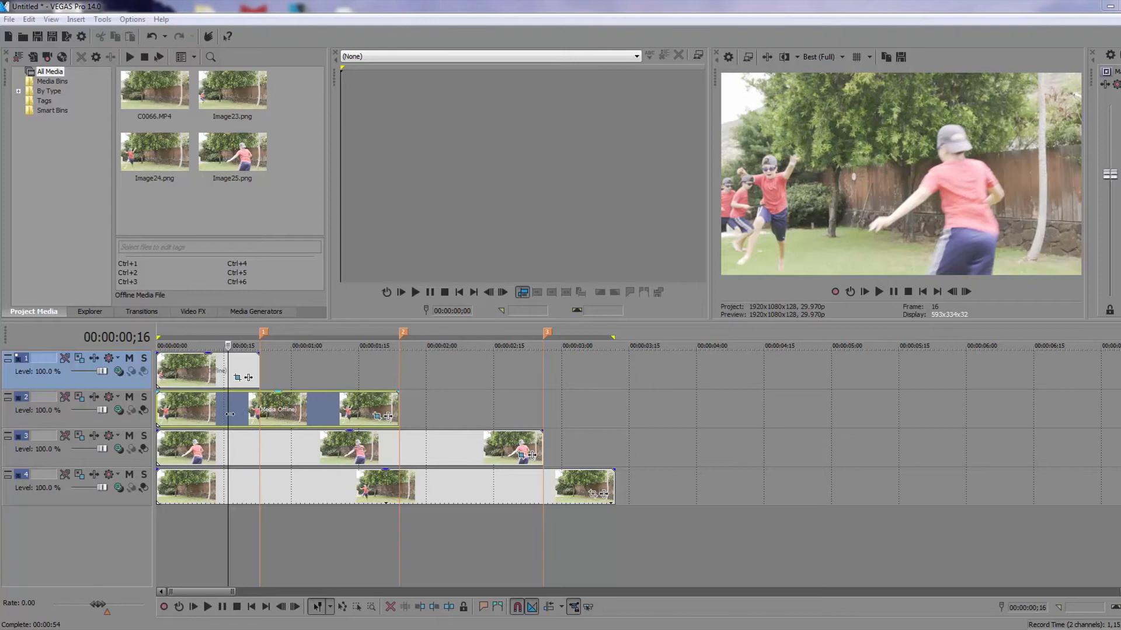
- Swap the first two cutouts so Image24 is on track 1 and Image23 on track 2, both starting at the project start
{"action": "left_click_drag", "start_coordinate": [237, 422], "coordinate": [368, 422]}
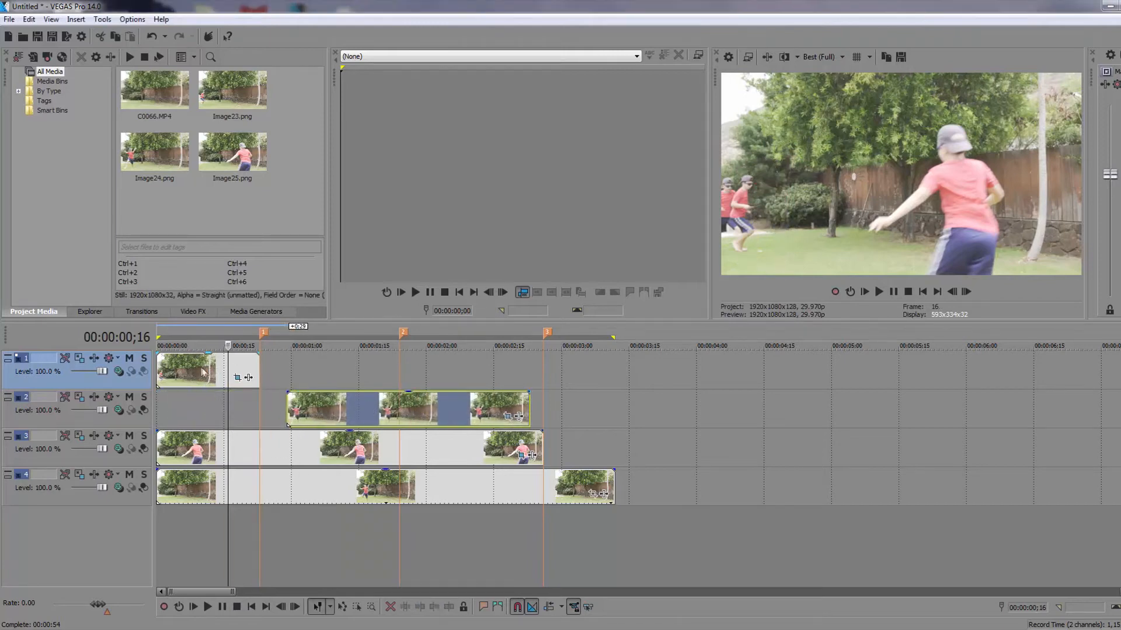
{"action": "left_click", "coordinate": [187, 366]}
{"action": "left_click_drag", "start_coordinate": [185, 410], "coordinate": [184, 411]}
{"action": "left_click_drag", "start_coordinate": [323, 408], "coordinate": [189, 362]}
{"action": "left_click", "coordinate": [197, 514]}
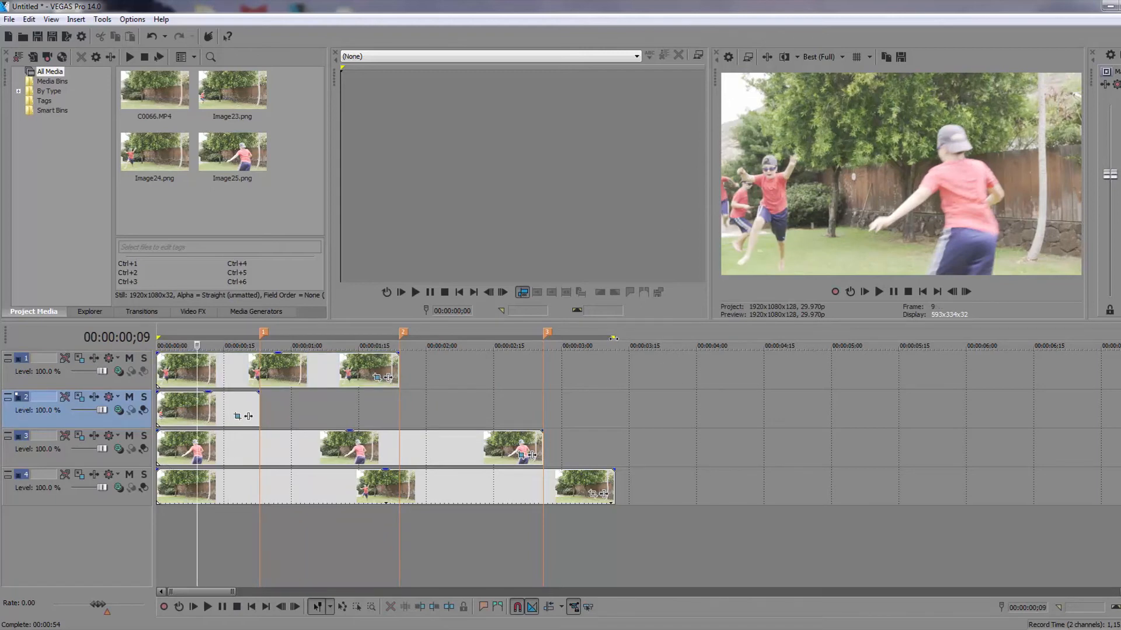
- Review the project's video properties, including frame size, frame rate, pixel format and rendering quality
{"action": "left_click", "coordinate": [81, 36]}
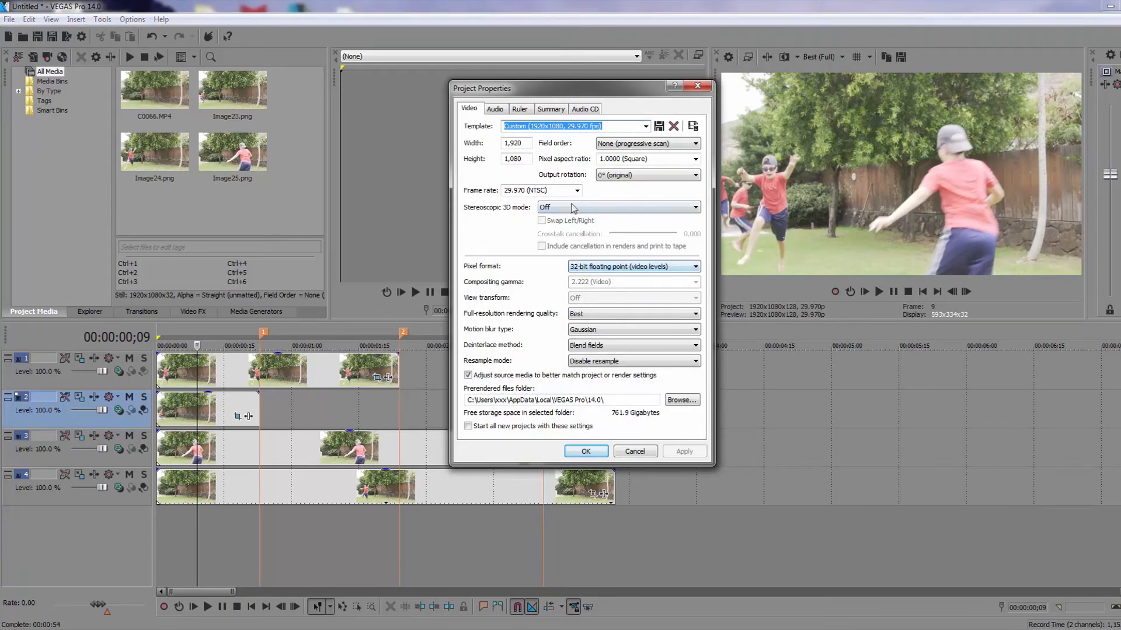
{"action": "left_click", "coordinate": [601, 454]}
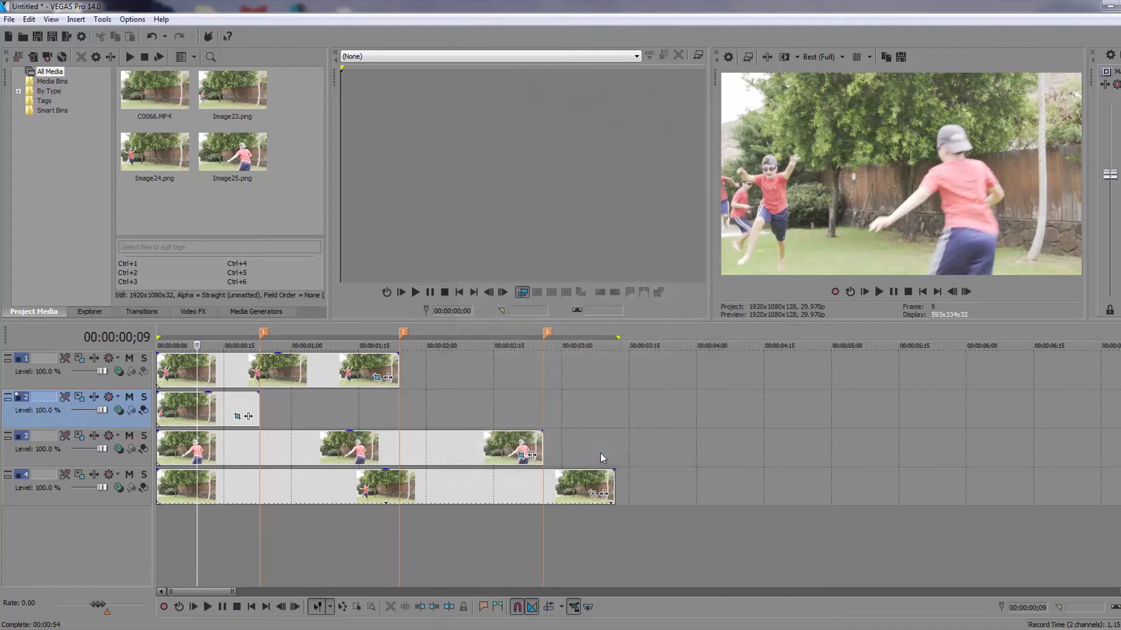